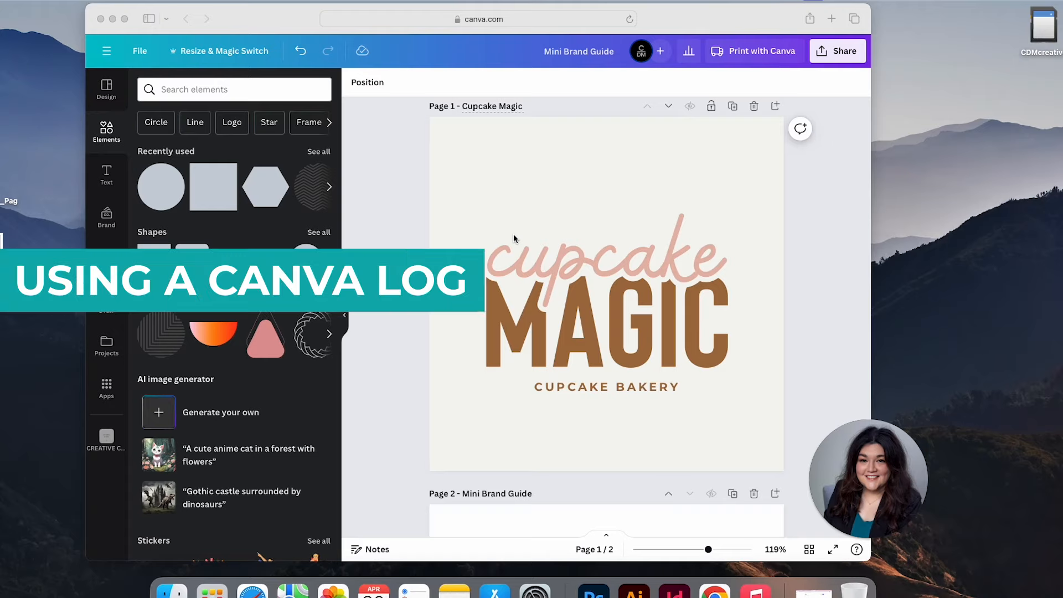
Step: Add a square shape to the upper-left area of the blank Mini Brand Guide page
scroll(514, 239, "down", 2)
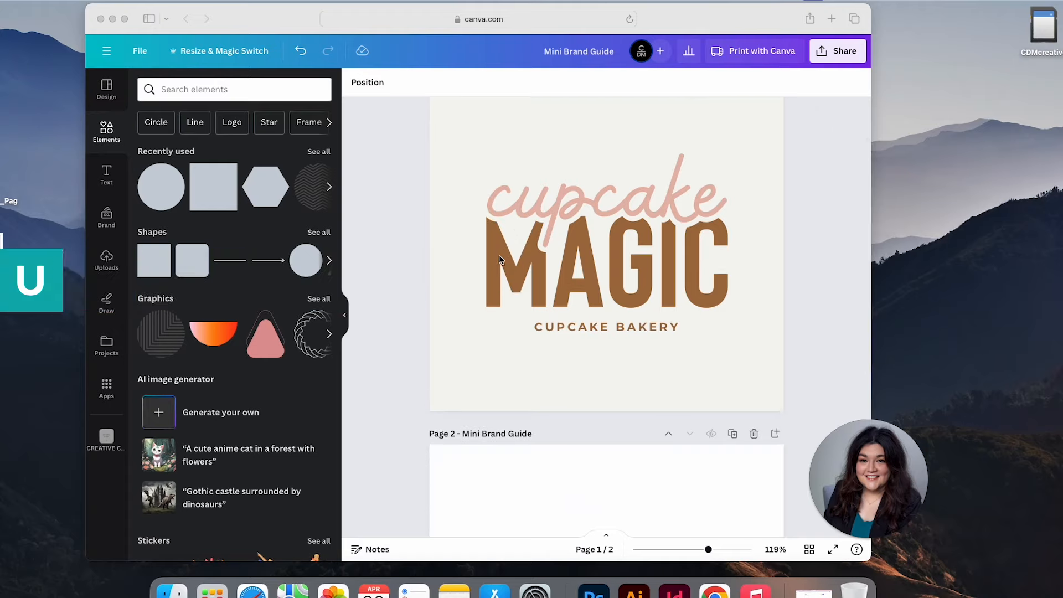
scroll(634, 215, "down", 2)
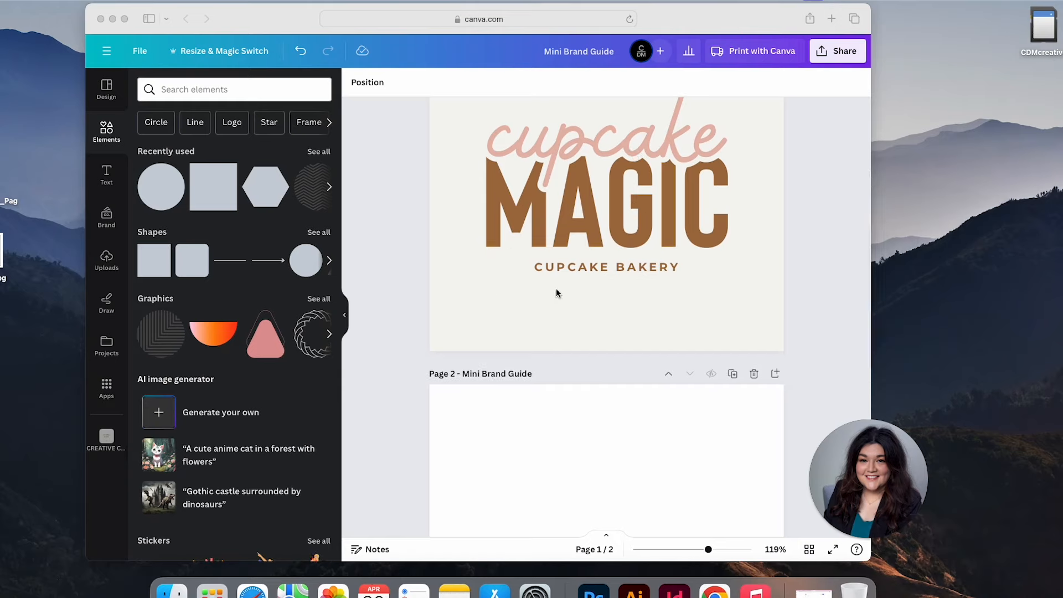
scroll(555, 288, "up", 3)
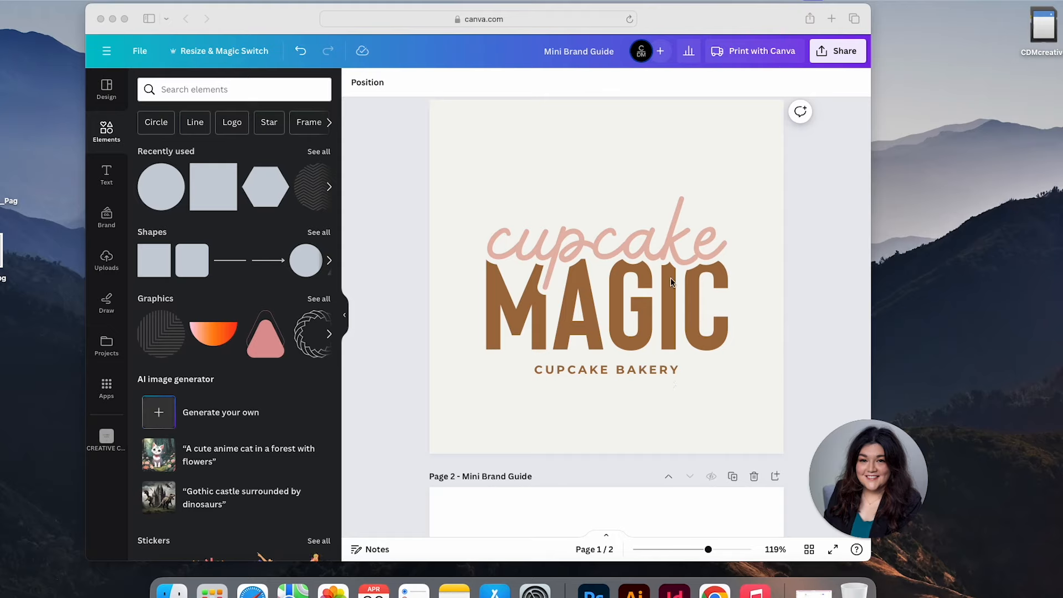
scroll(671, 282, "down", 2)
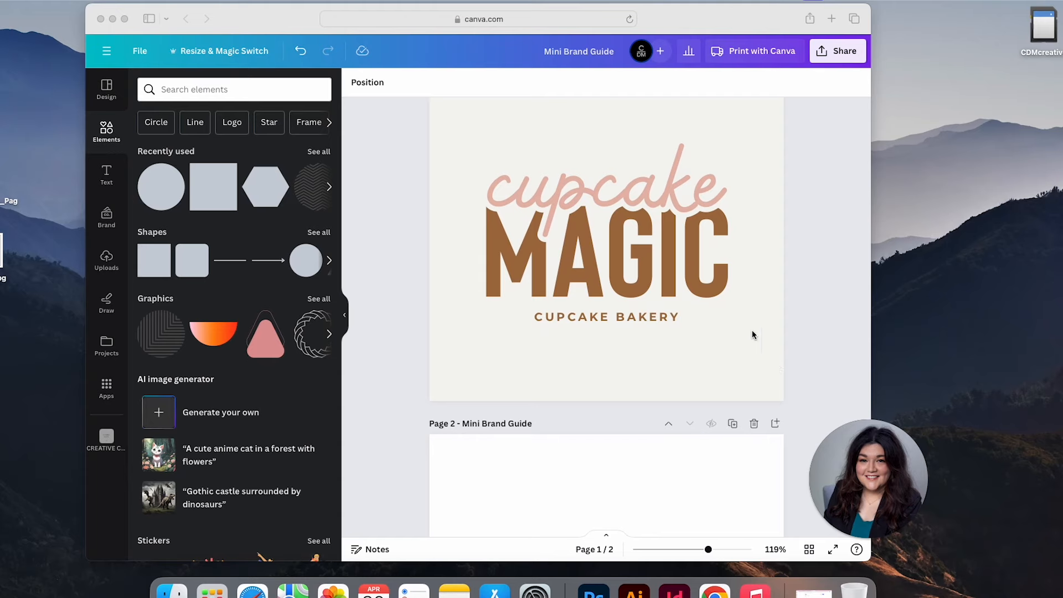
scroll(735, 344, "down", 4)
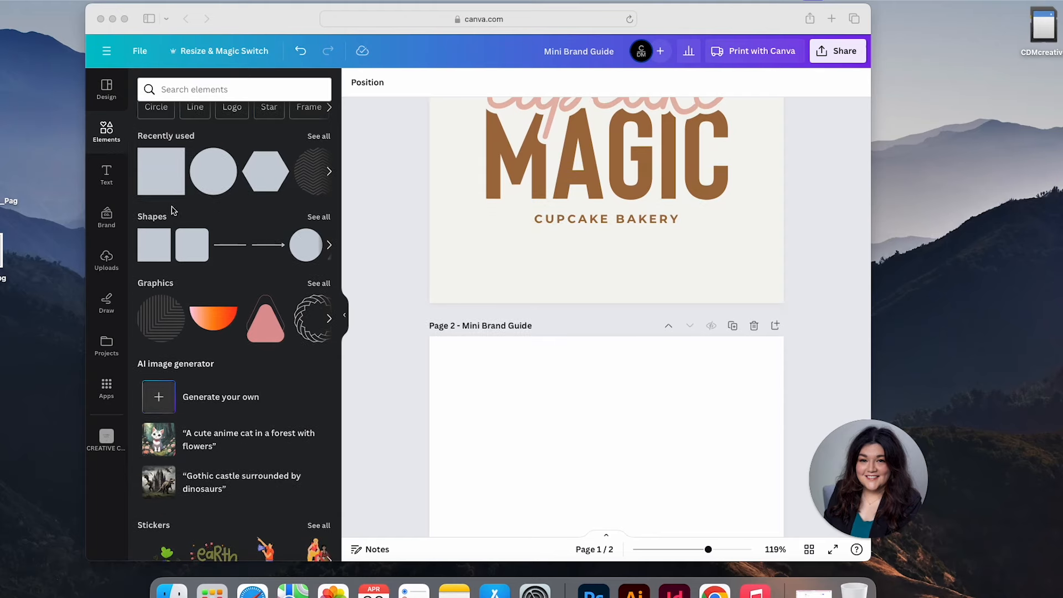
left_click(162, 183)
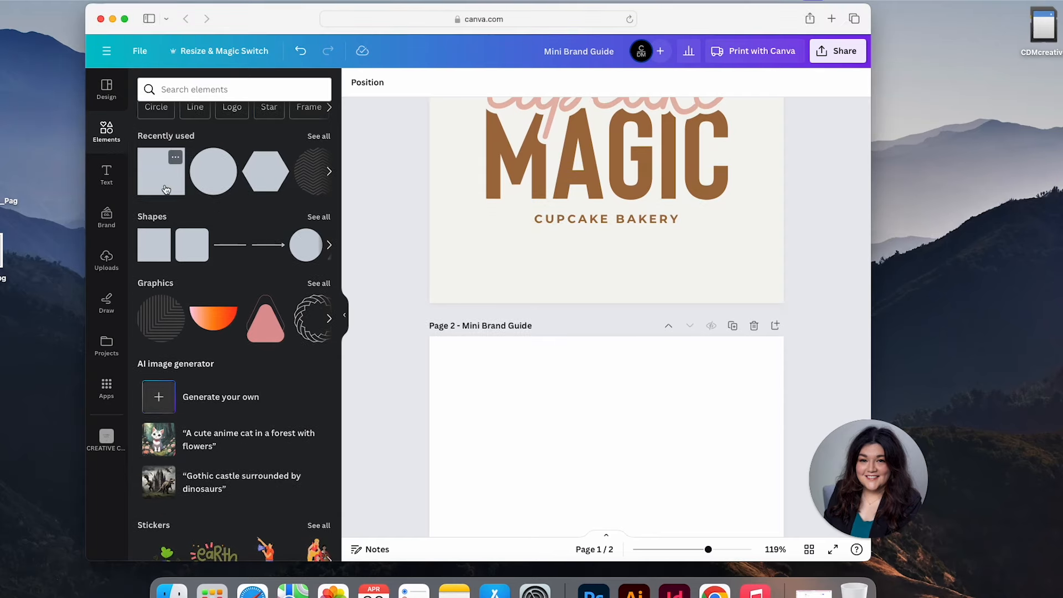
left_click_drag(161, 191, 513, 425)
mouse_move(496, 381)
left_mouse_down()
mouse_move(522, 389)
mouse_move(512, 395)
left_mouse_up()
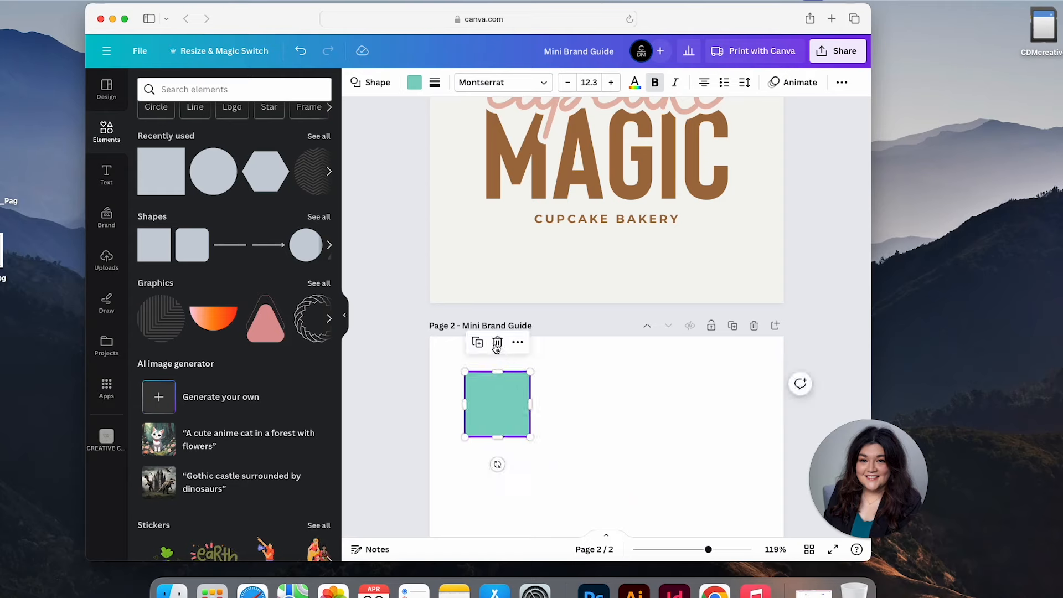
Step: Duplicate the square three times and arrange the four squares in a row across page 2
left_click(486, 352)
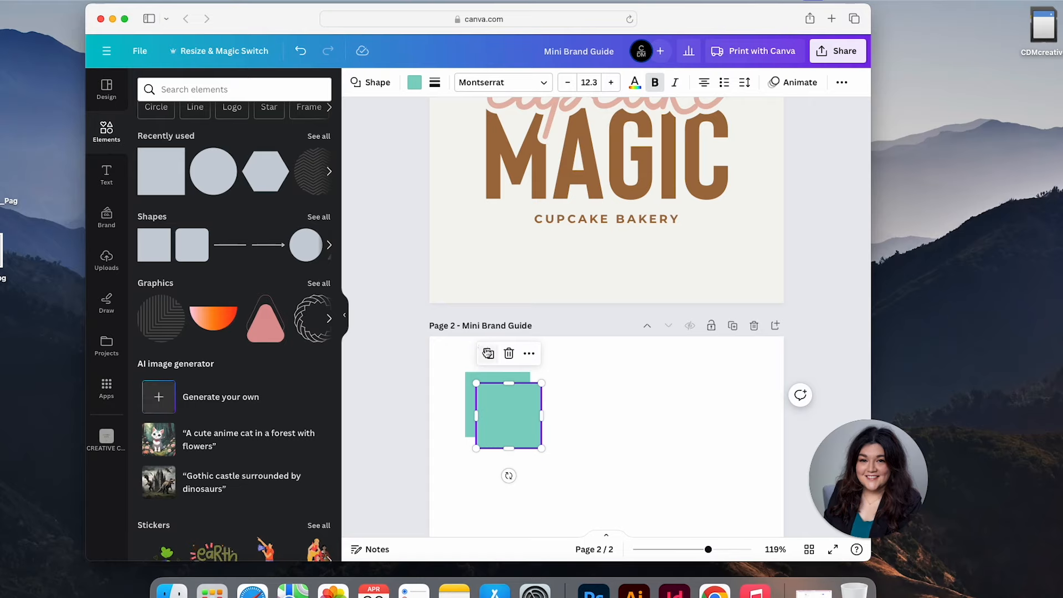
left_click(487, 353)
left_click(500, 365)
left_click_drag(553, 438, 657, 414)
left_click(538, 432)
left_click_drag(538, 432, 573, 424)
left_click_drag(498, 418, 485, 418)
left_click_drag(570, 417, 565, 417)
Step: Space the four squares evenly and center the row horizontally on page 2
left_click(514, 410)
left_click(533, 411, "shift")
left_click(623, 414, "shift")
left_click(725, 412, "shift")
right_click(727, 415)
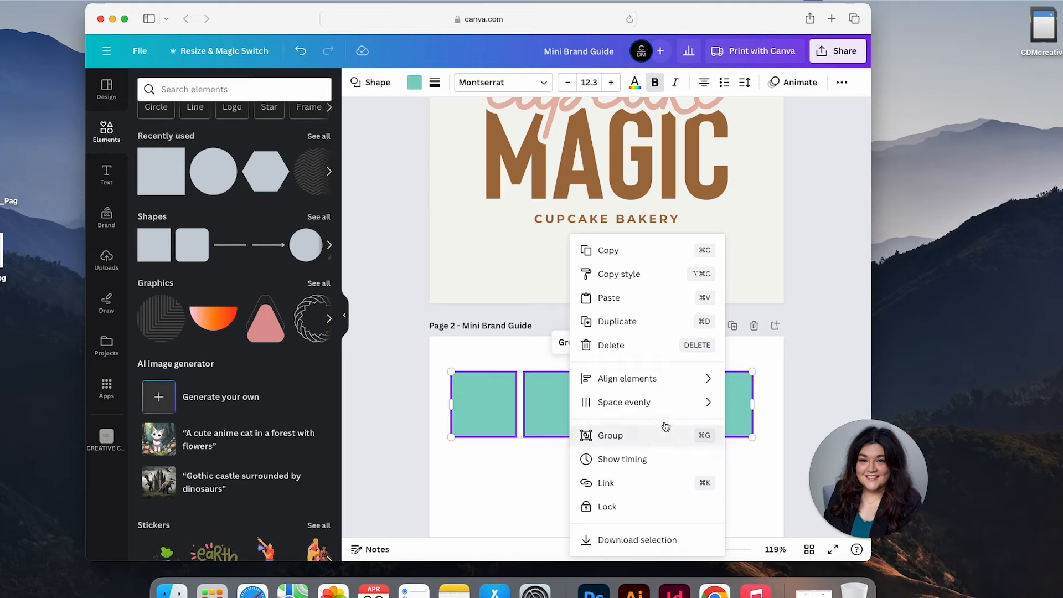
mouse_move(662, 410)
left_click(760, 404)
left_click_drag(727, 417, 735, 419)
left_click(690, 361)
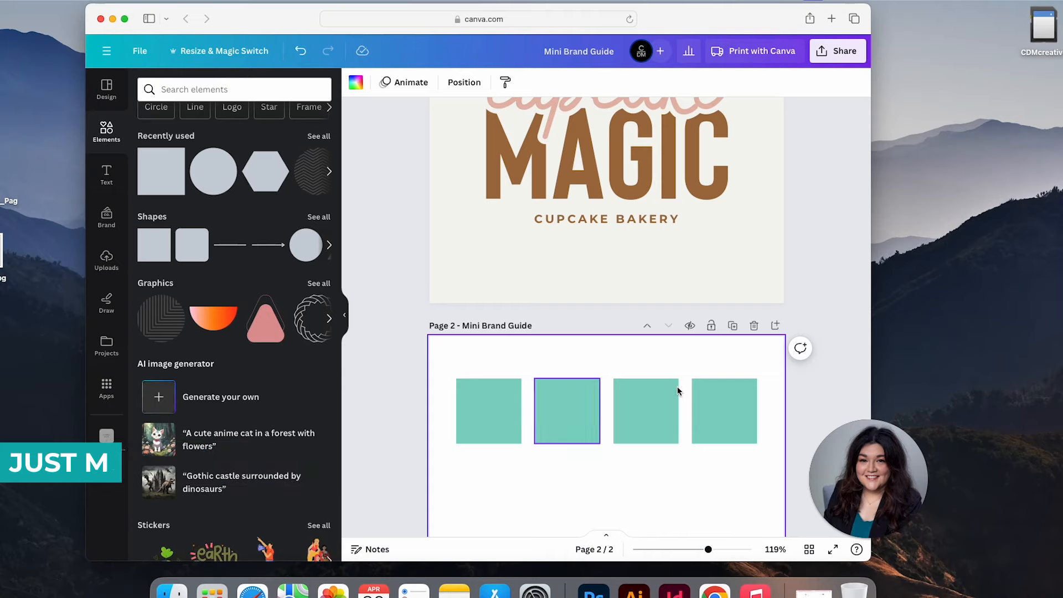
Step: Fill the first square with the logo's off-white background color and the second with the pink #e6b9ad
scroll(672, 254, "up", 3)
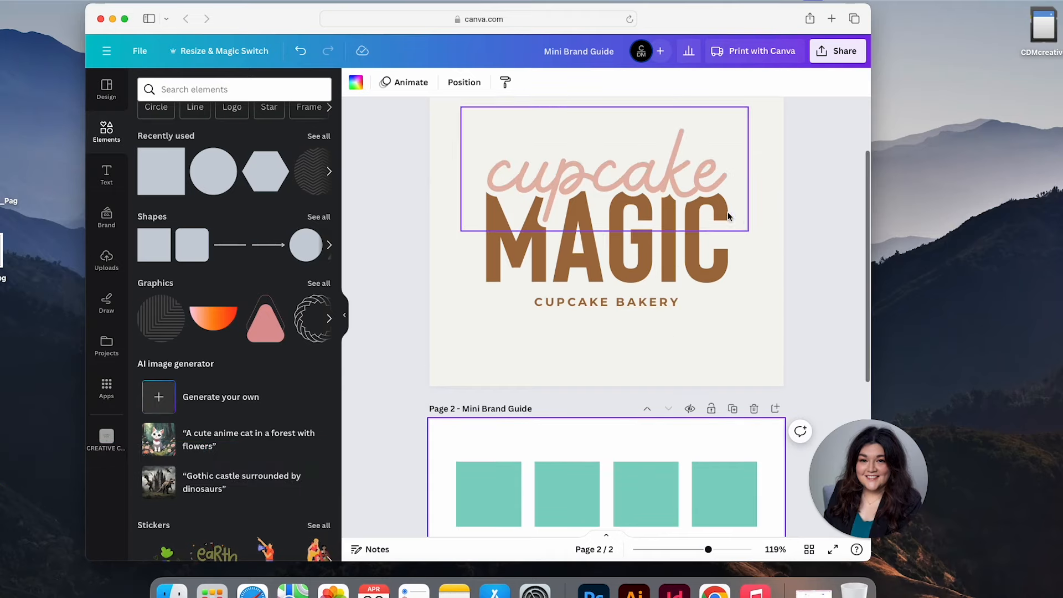
left_click(457, 289)
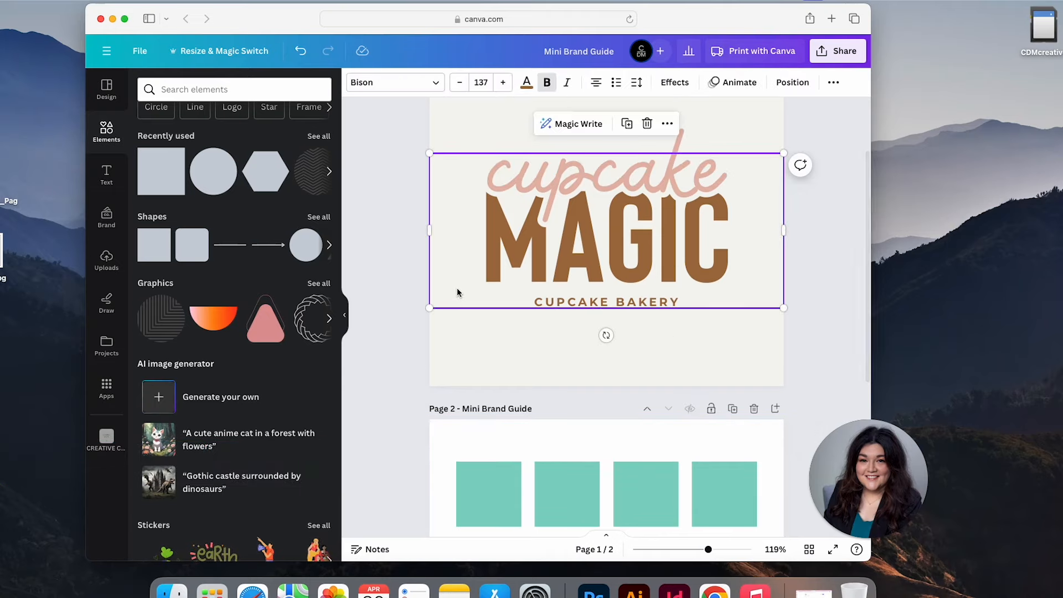
left_click(497, 349)
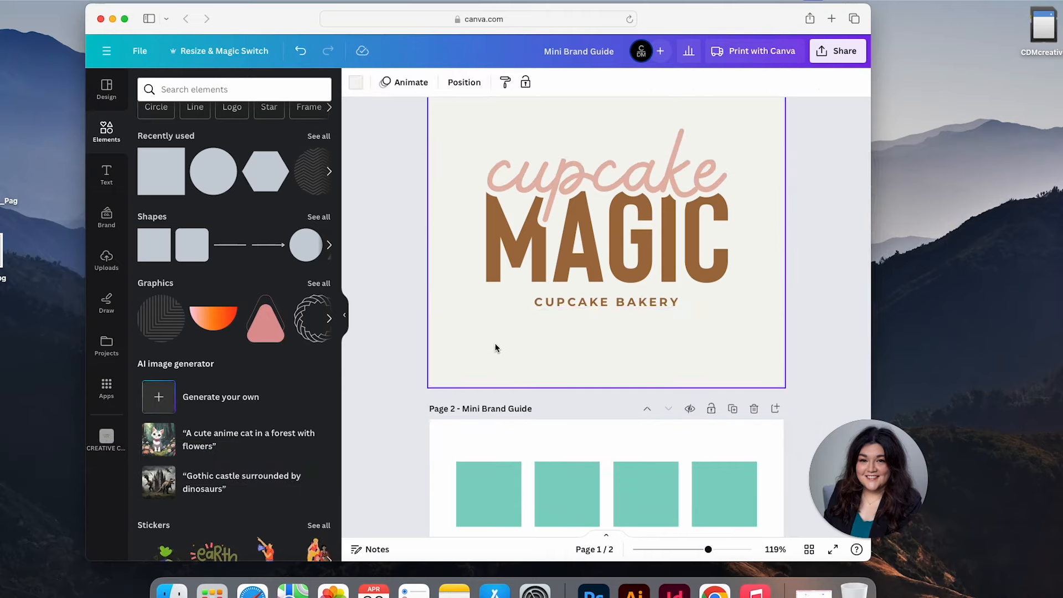
left_click(482, 494)
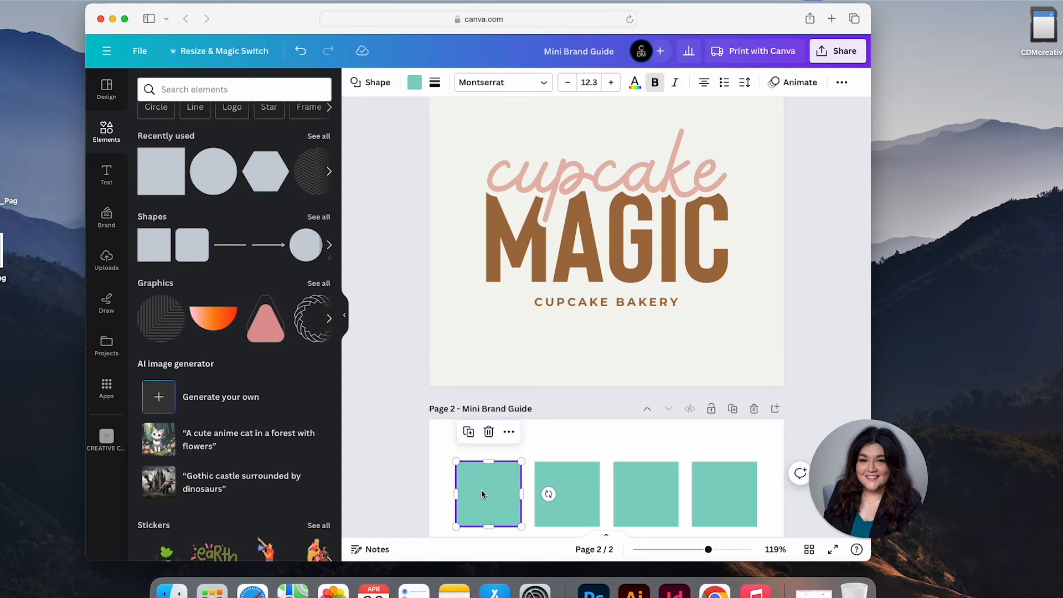
left_click(415, 83)
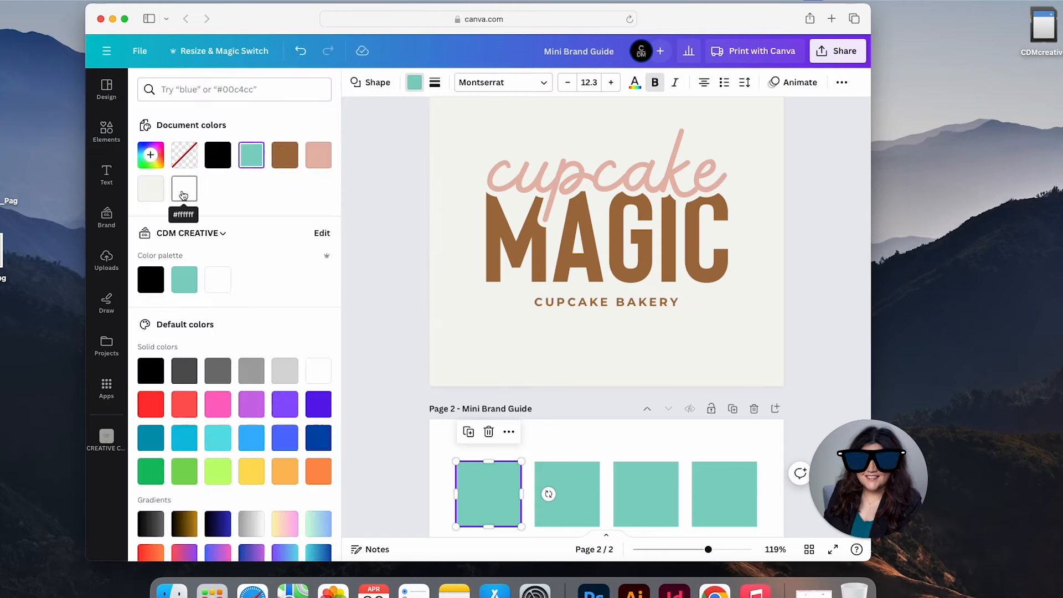
left_click(150, 191)
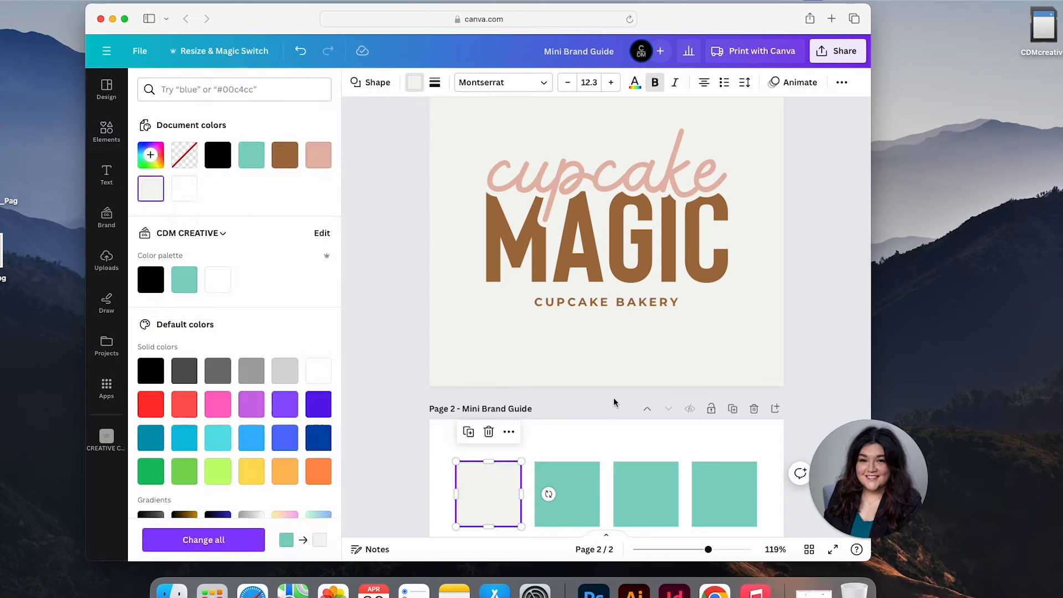
left_click(580, 501)
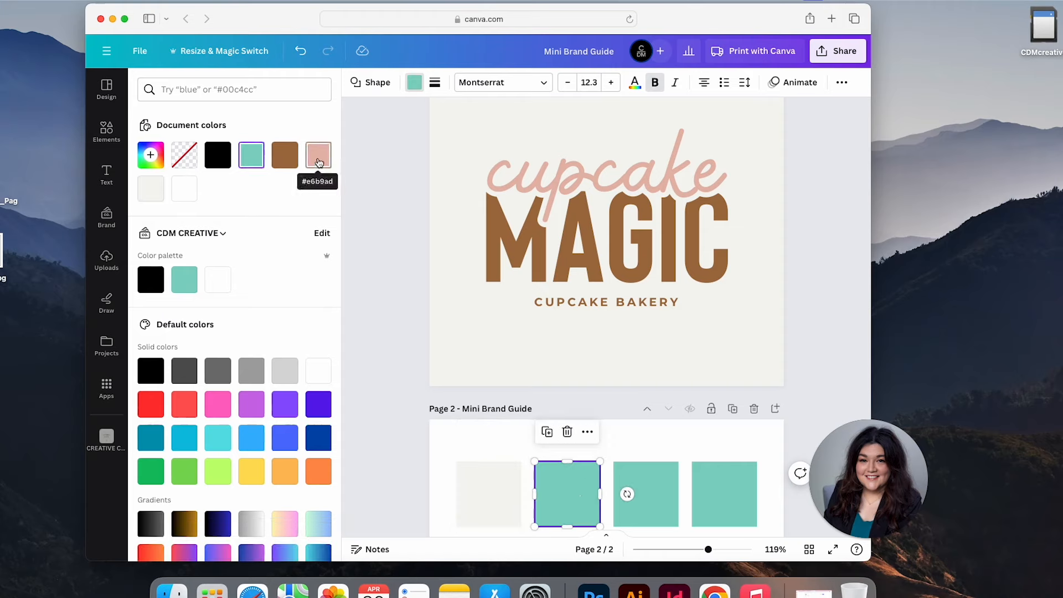
left_click(318, 155)
Step: Fill the third square with the logo's brown and the fourth square with white #ffffff
left_click(658, 504)
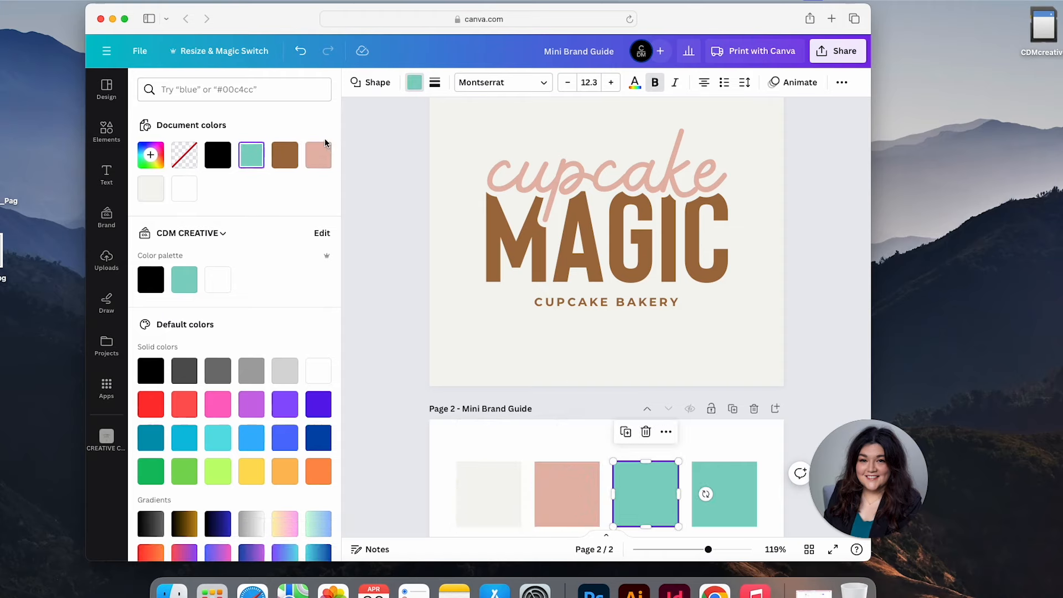
left_click(285, 155)
left_click(716, 480)
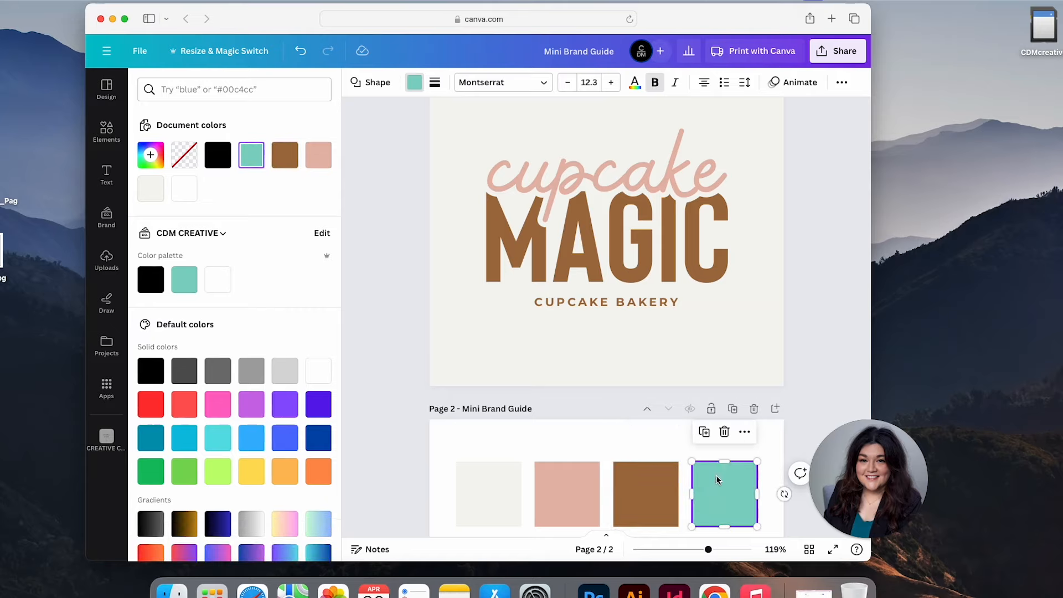
left_click(189, 192)
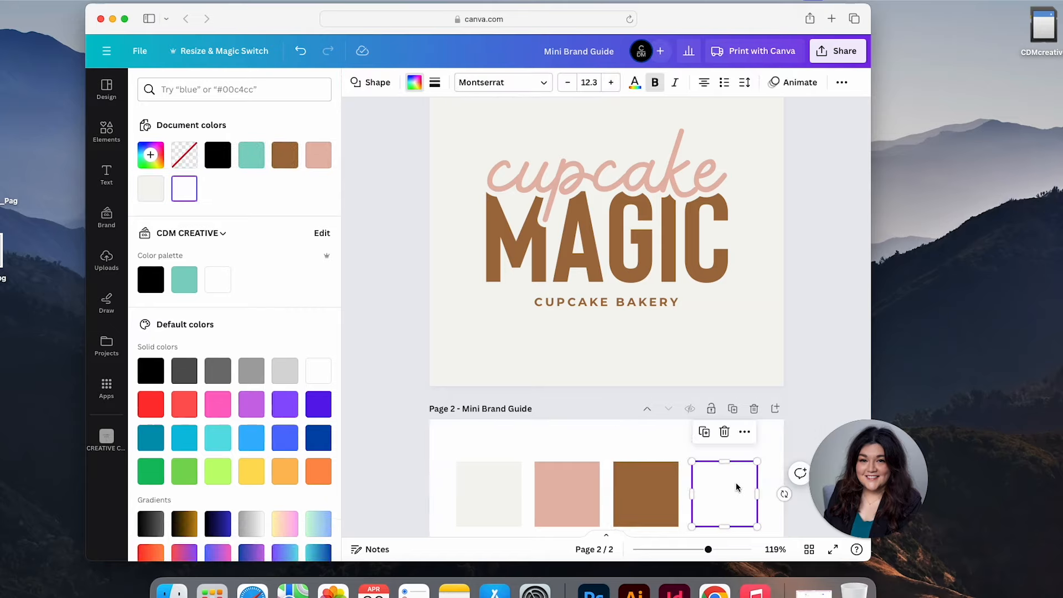
Step: Give the white square a solid black border with a weight of 2
left_click(435, 82)
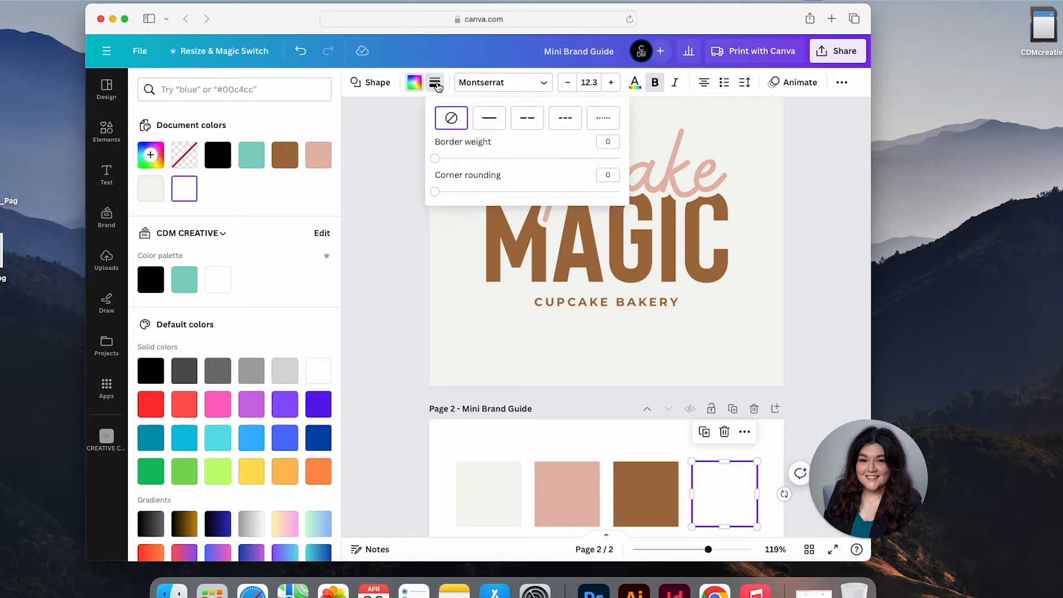
left_click(490, 130)
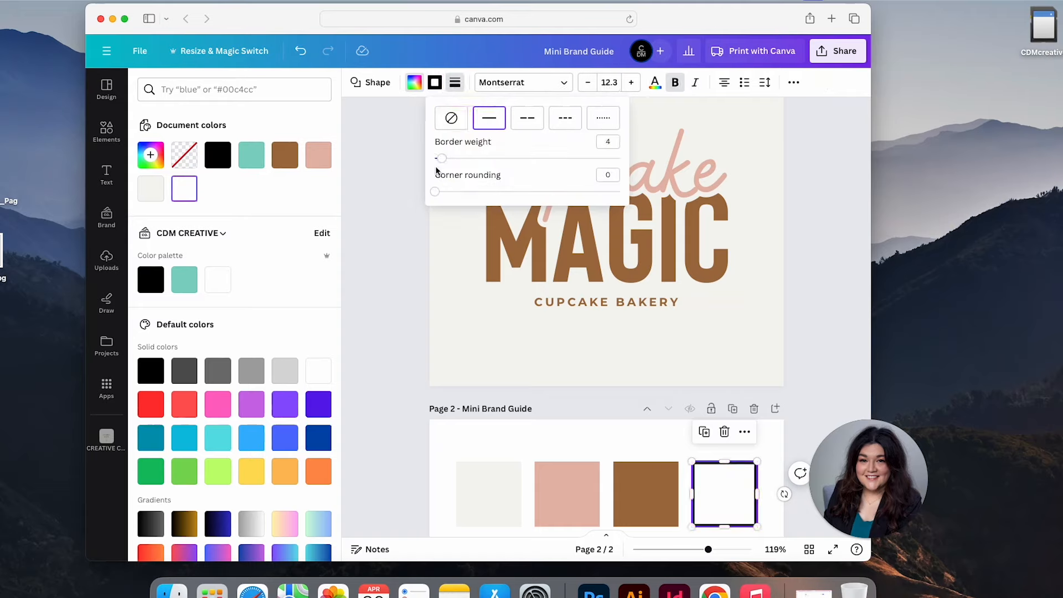
left_click_drag(442, 164, 439, 164)
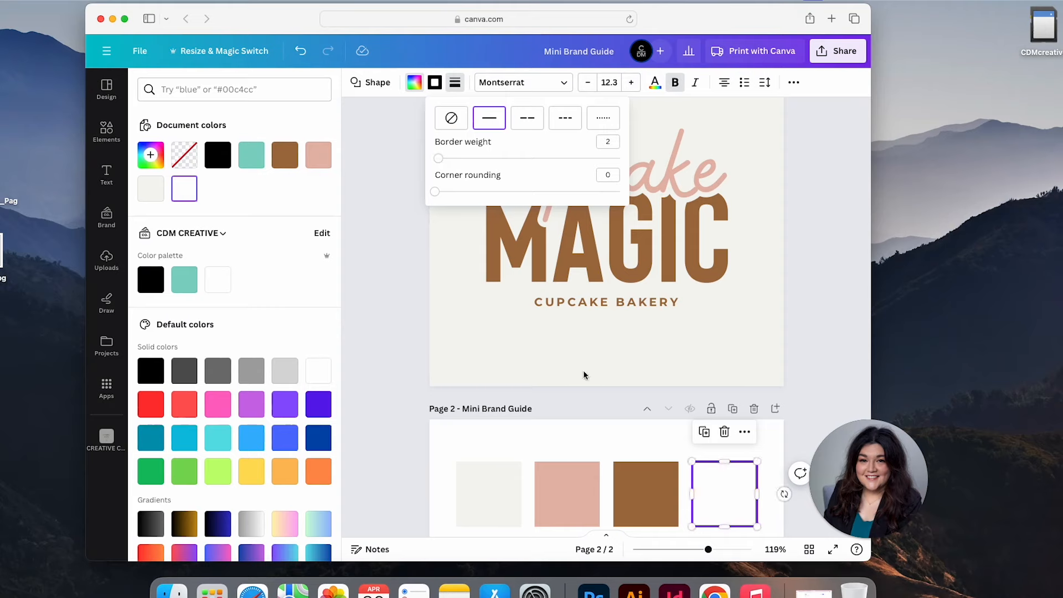
left_click(608, 427)
Step: Copy the "CUPCAKE BAKERY" tagline from the logo page to page 2 and place it below the color squares
scroll(607, 427, "down", 1)
scroll(607, 427, "down", 1)
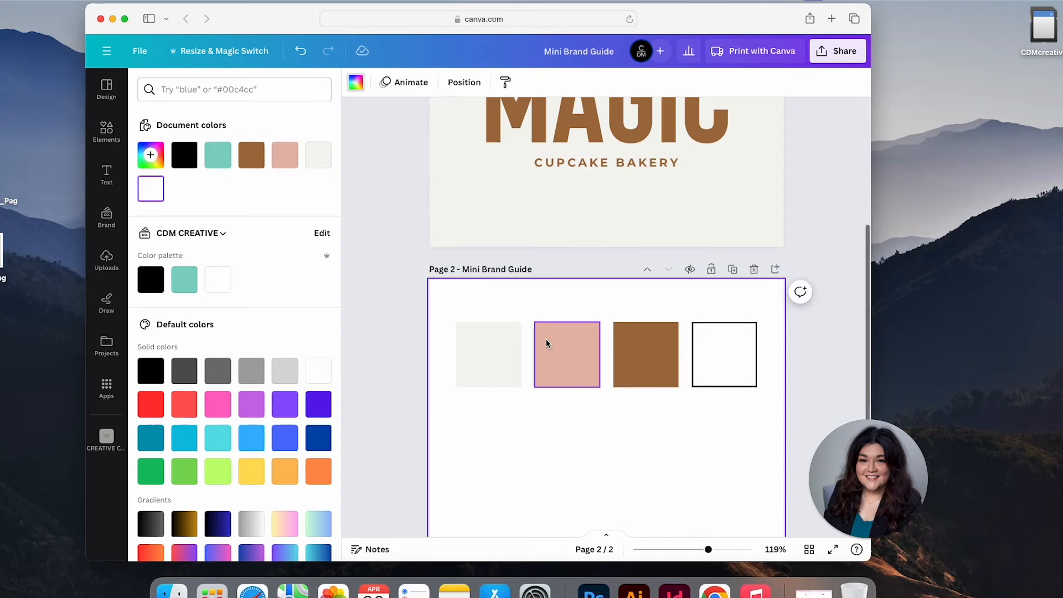
left_click(569, 162)
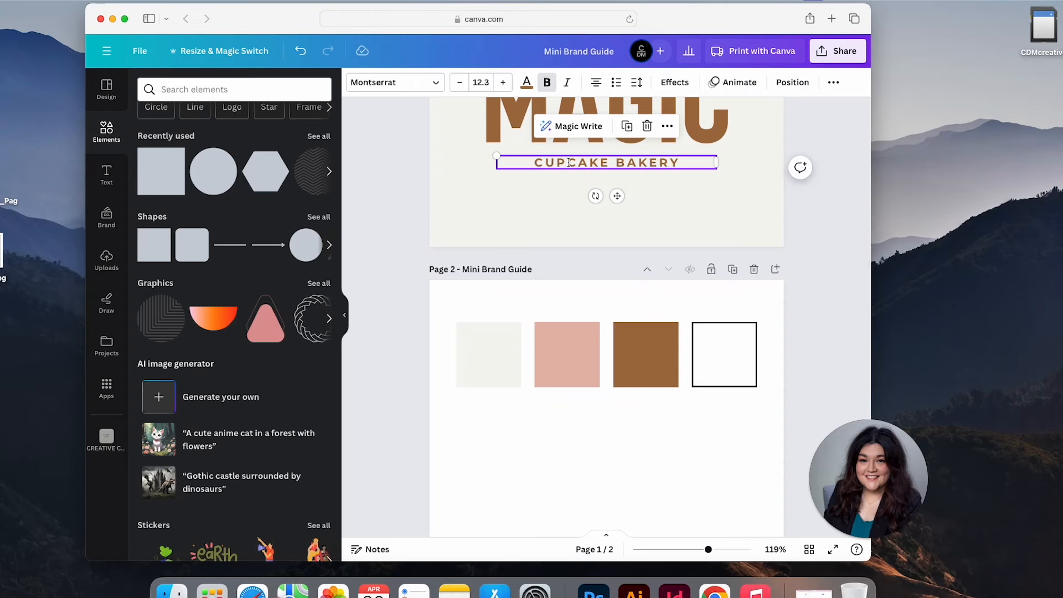
scroll(569, 163, "up", 2)
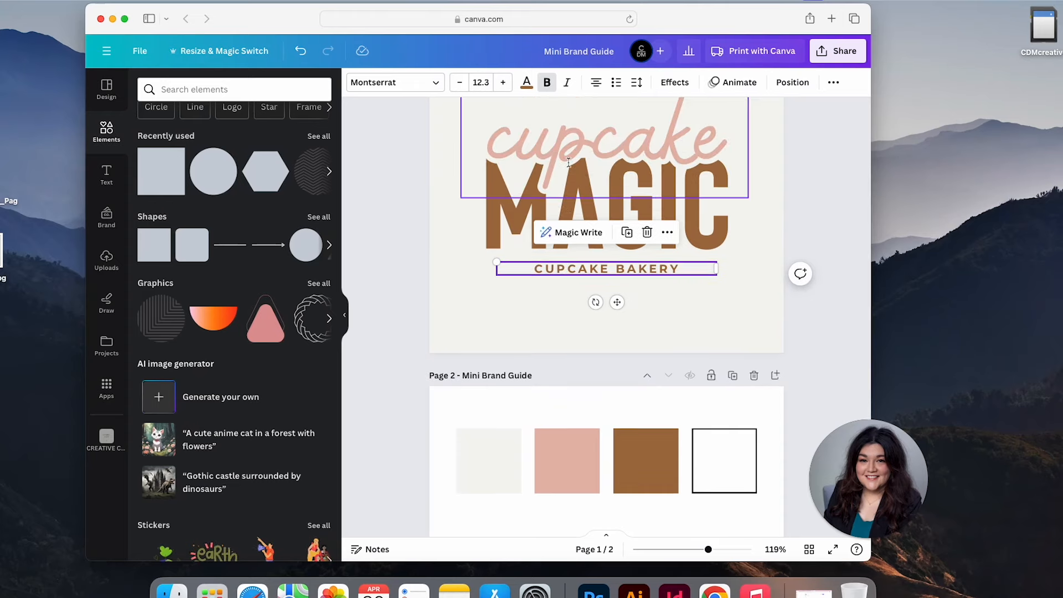
scroll(569, 162, "down", 3)
scroll(568, 166, "up", 4)
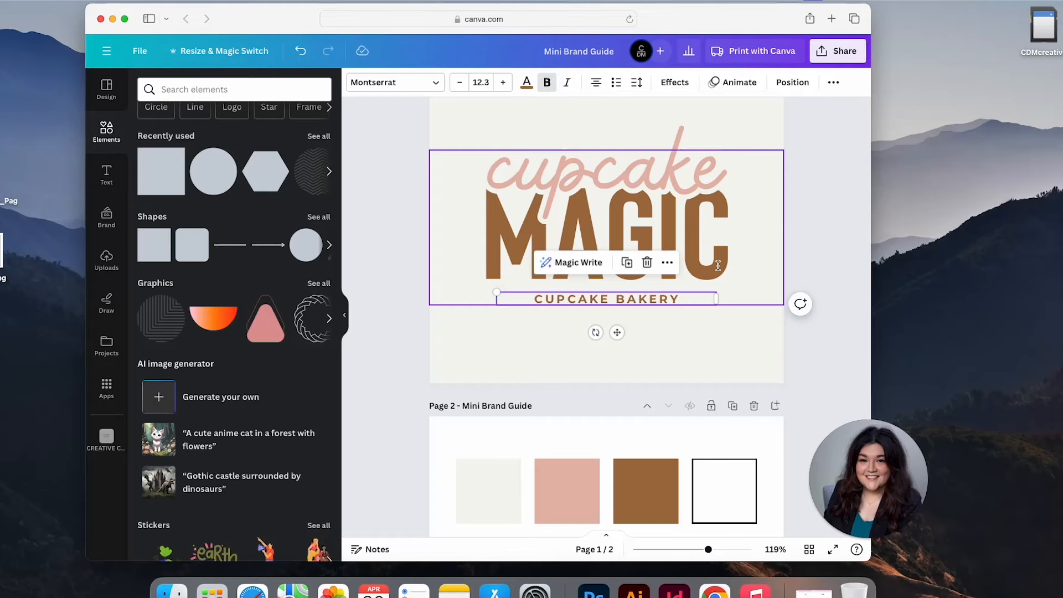
scroll(642, 339, "down", 1)
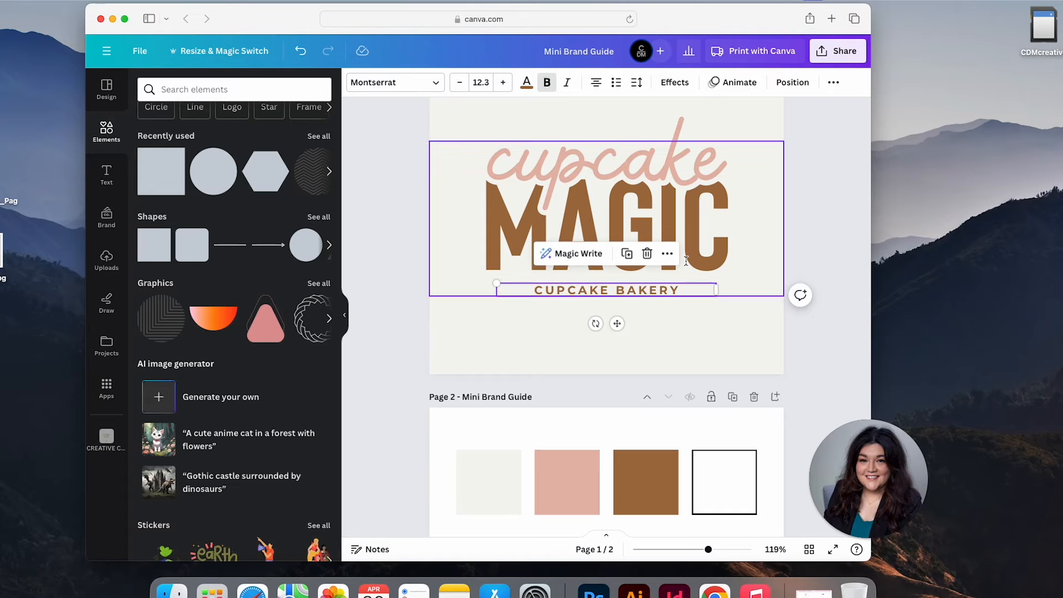
scroll(664, 266, "down", 3)
left_click(520, 462)
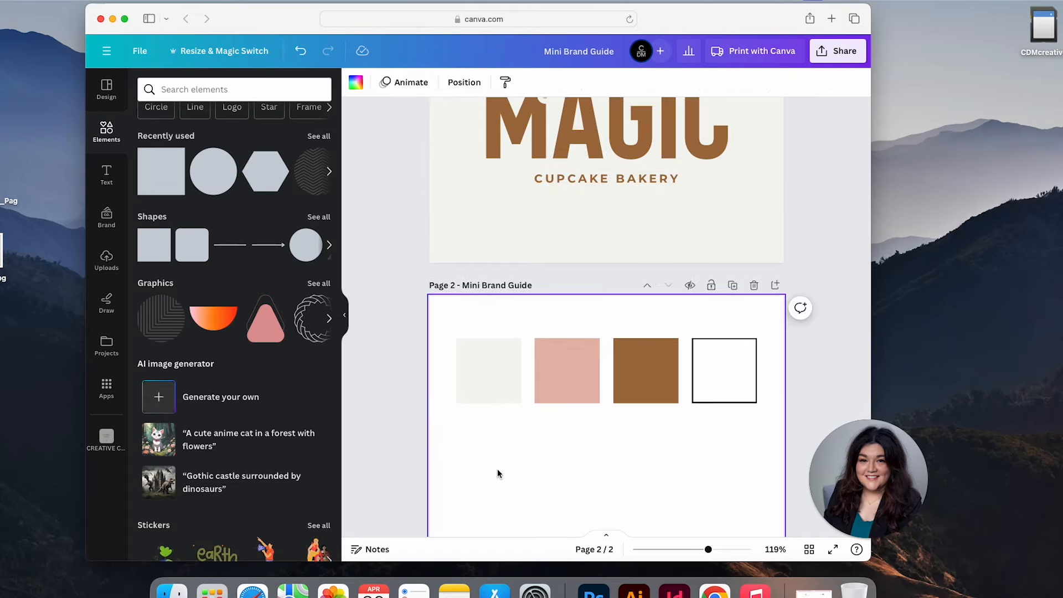
key("super+v")
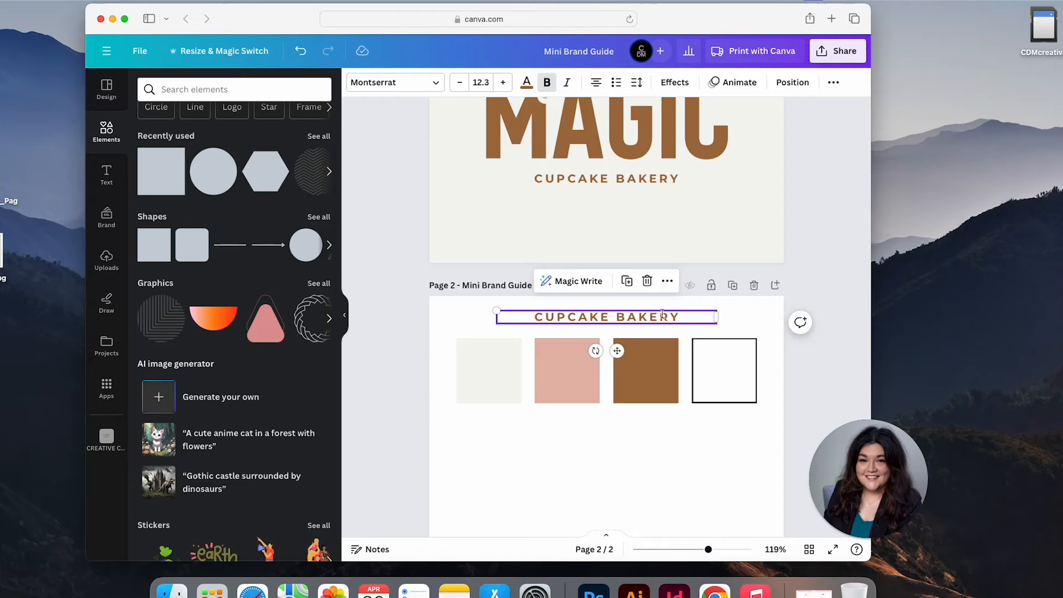
left_click_drag(660, 317, 618, 438)
Step: Left-align the copied "CUPCAKE BAKERY" text and reduce its letter spacing to 84
double_click(619, 438)
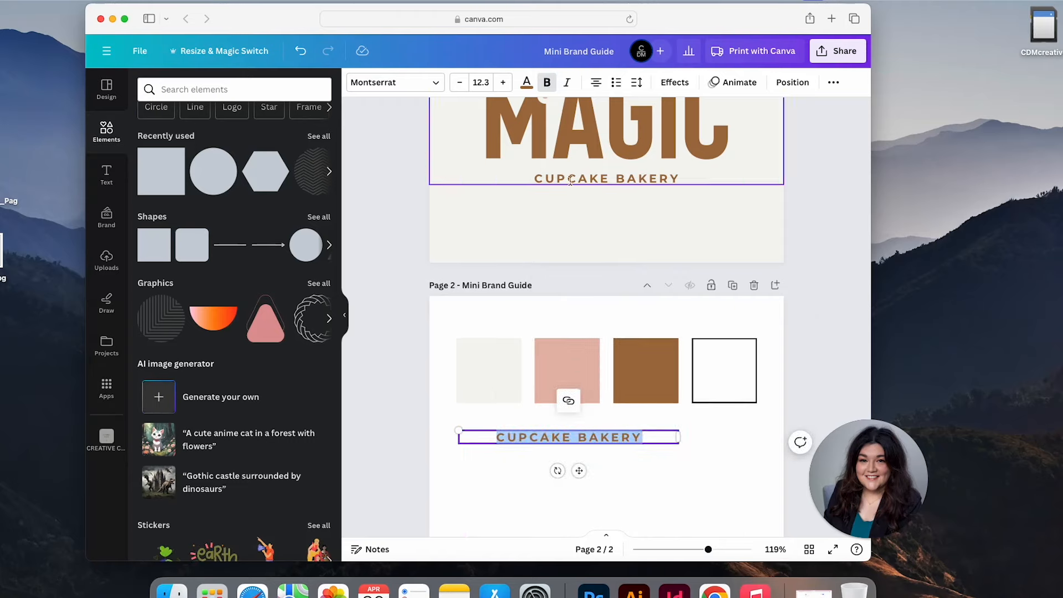
left_click(596, 82)
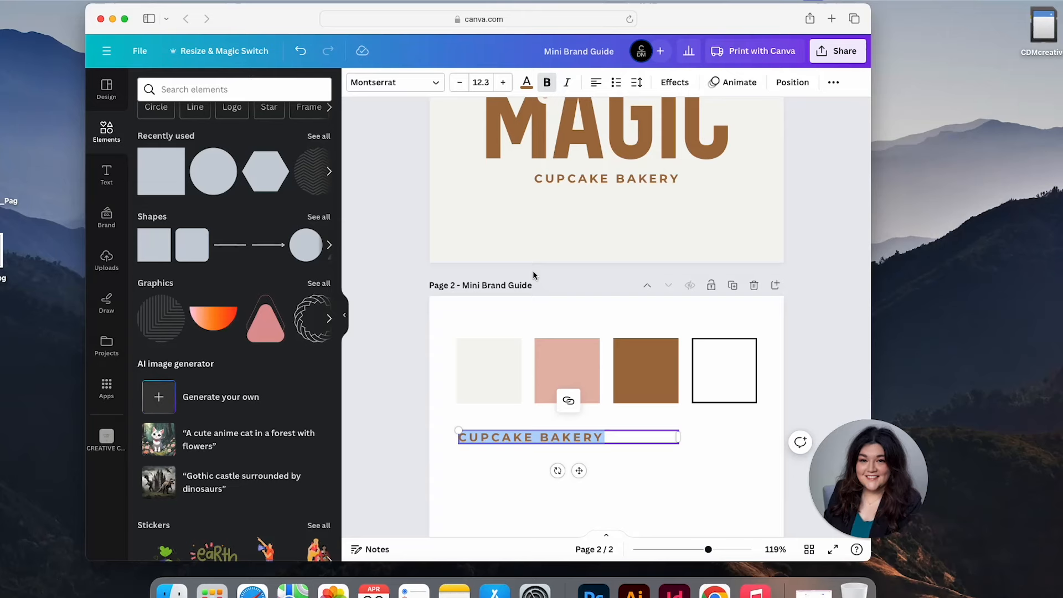
left_click(637, 82)
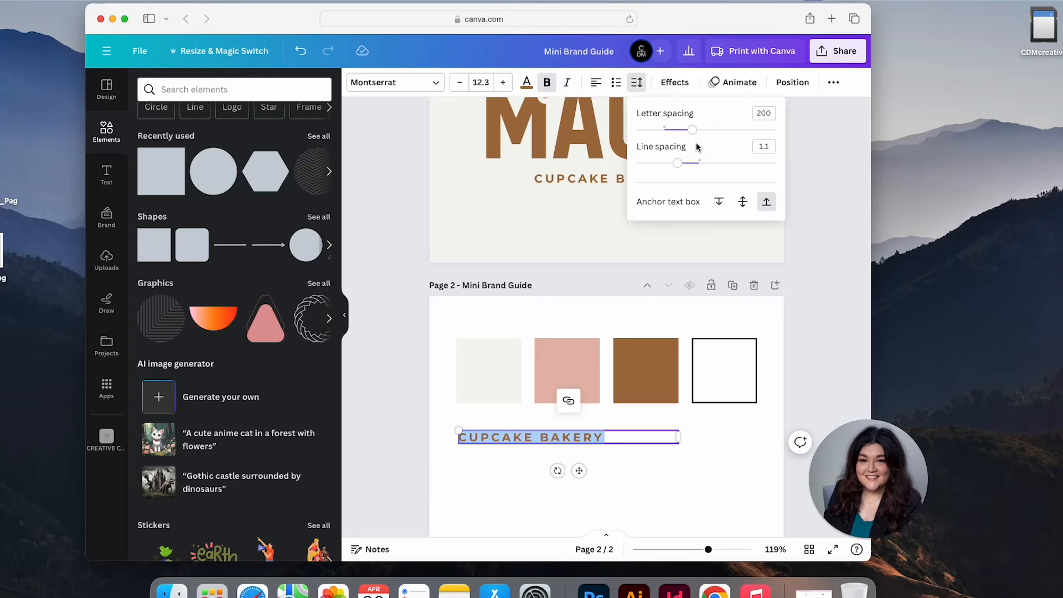
left_click_drag(695, 137, 678, 139)
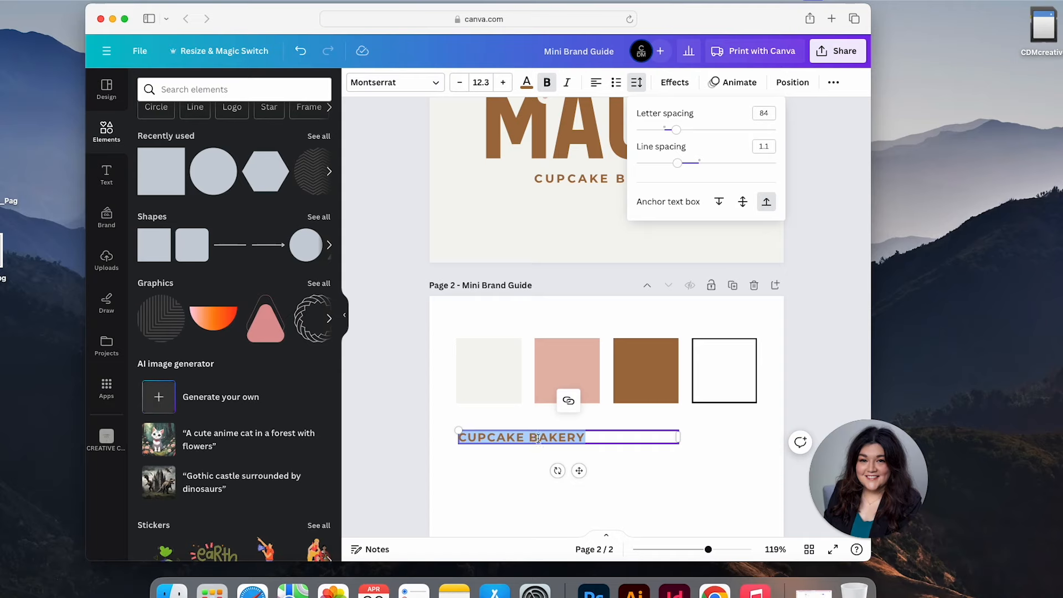
Step: Set the copied "CUPCAKE BAKERY" text to the Montserrat Medium weight and color it black
left_click(399, 82)
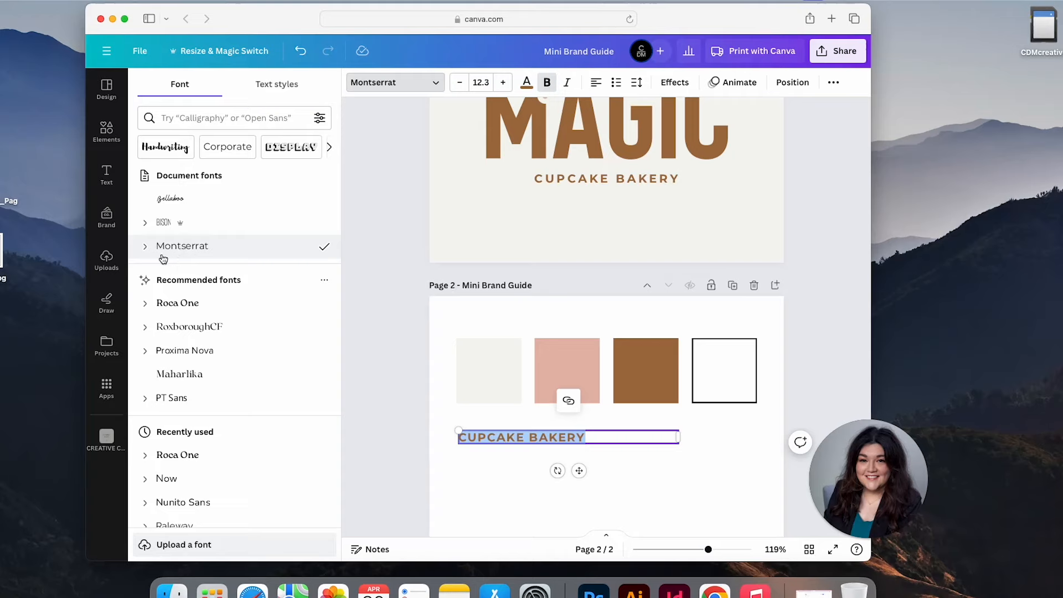
left_click(145, 247)
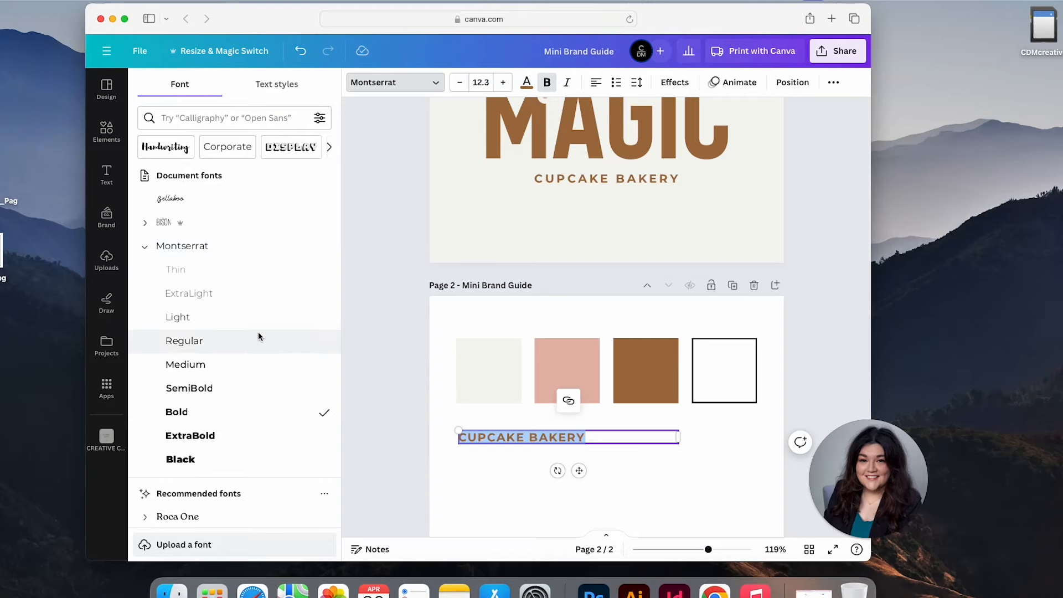
left_click(227, 358)
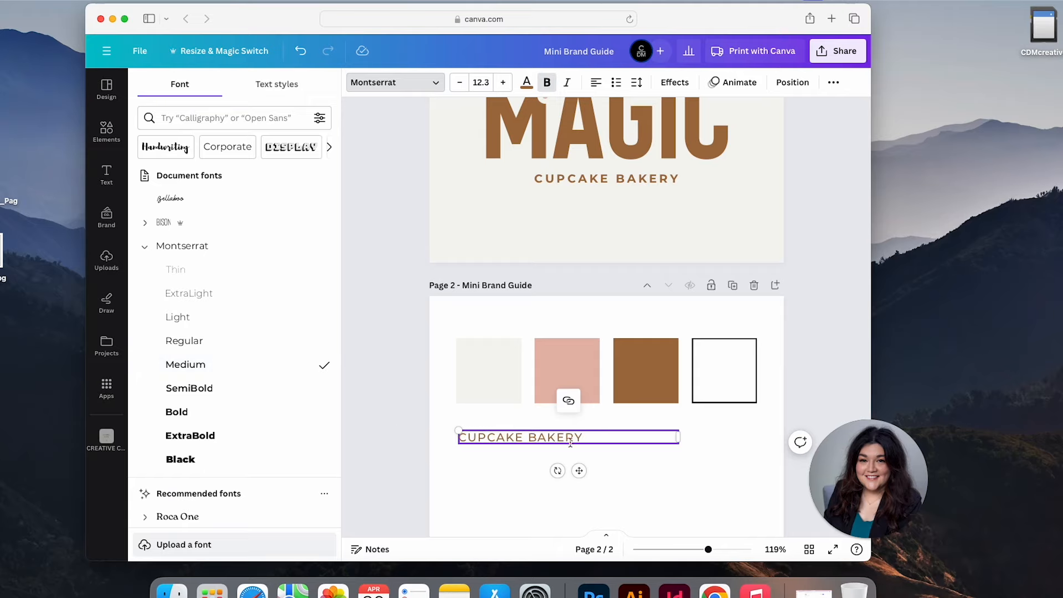
left_click(530, 83)
left_click(184, 154)
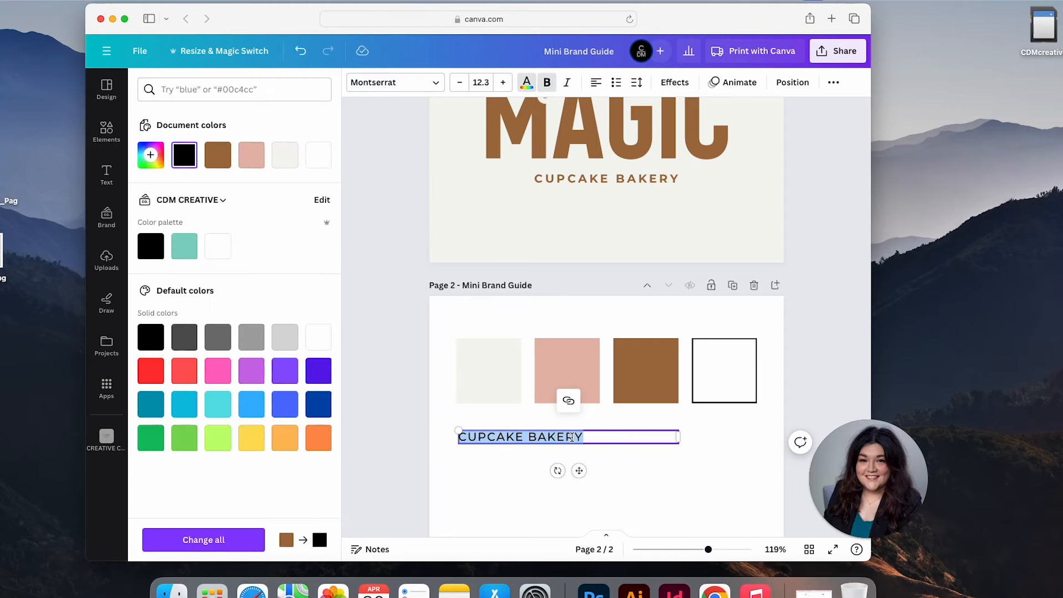
Step: Replace the copied tagline with "BRAND COLORS" and move it above the color squares, aligned with their left edge
type("BRAND")
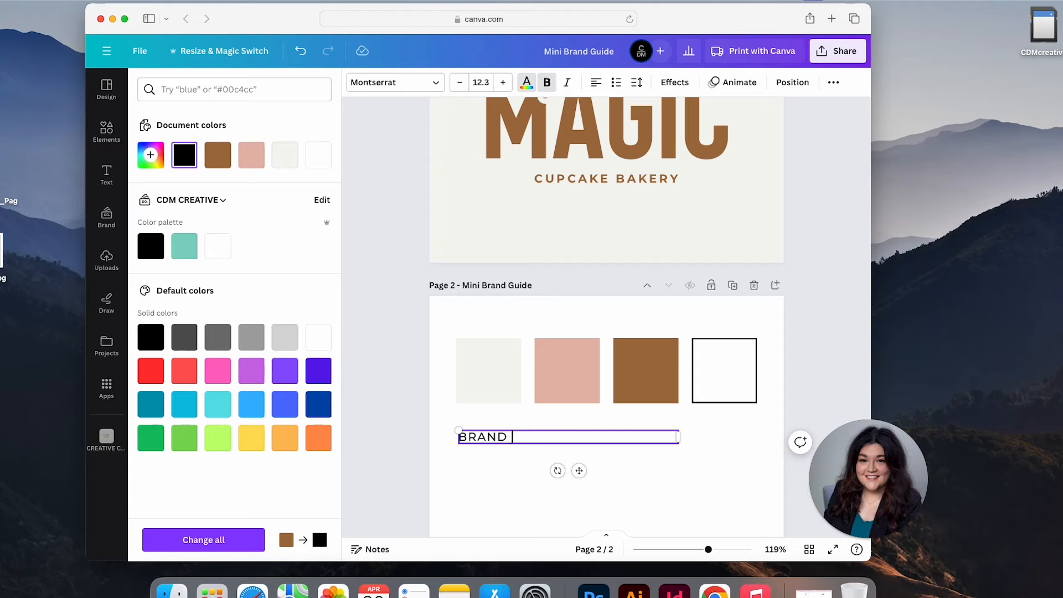
type(" COLORS")
left_click(644, 453)
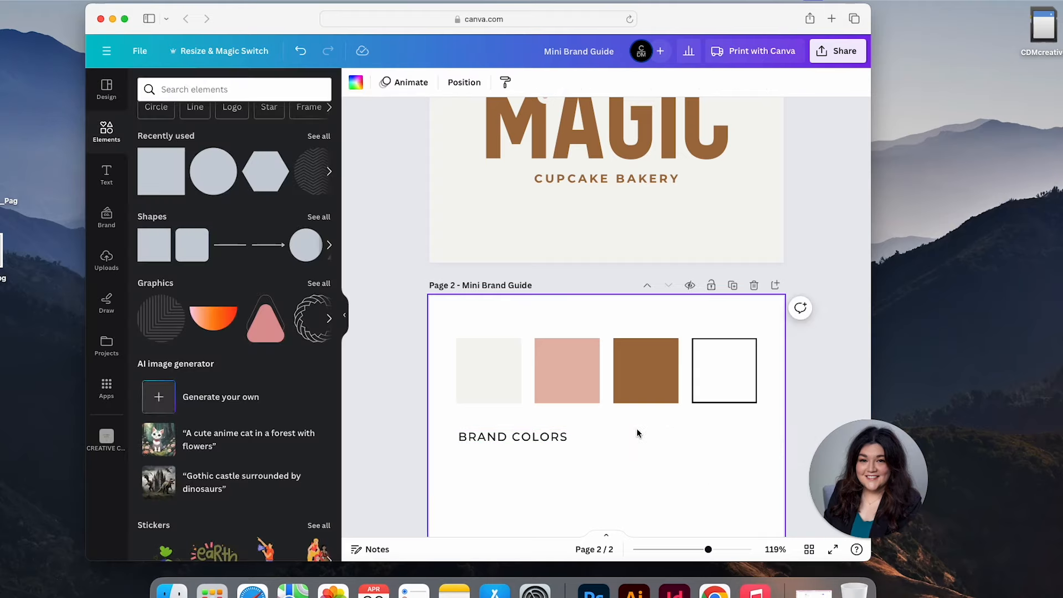
left_click_drag(637, 434, 551, 326)
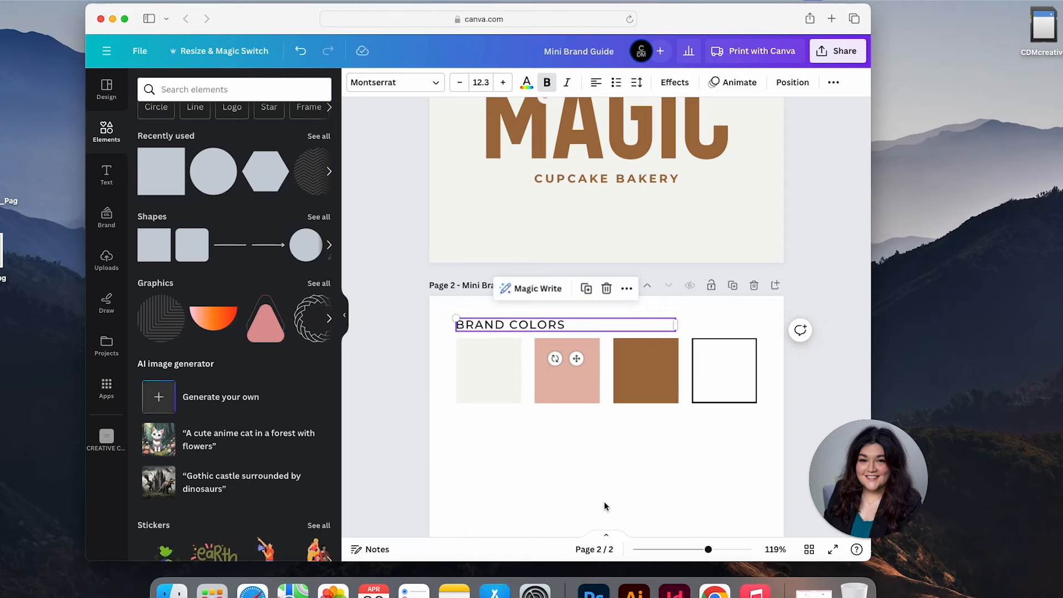
Step: Duplicate the "BRAND COLORS" heading below the color squares and change the copy to "BRAND FONTS"
left_click(585, 288)
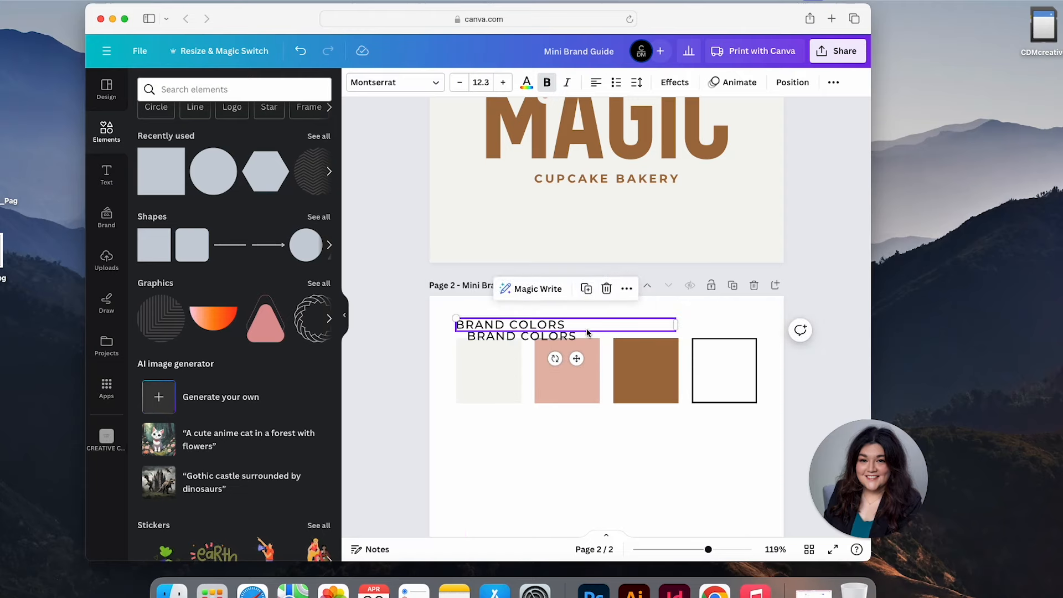
left_click_drag(580, 336, 514, 428)
double_click(569, 428)
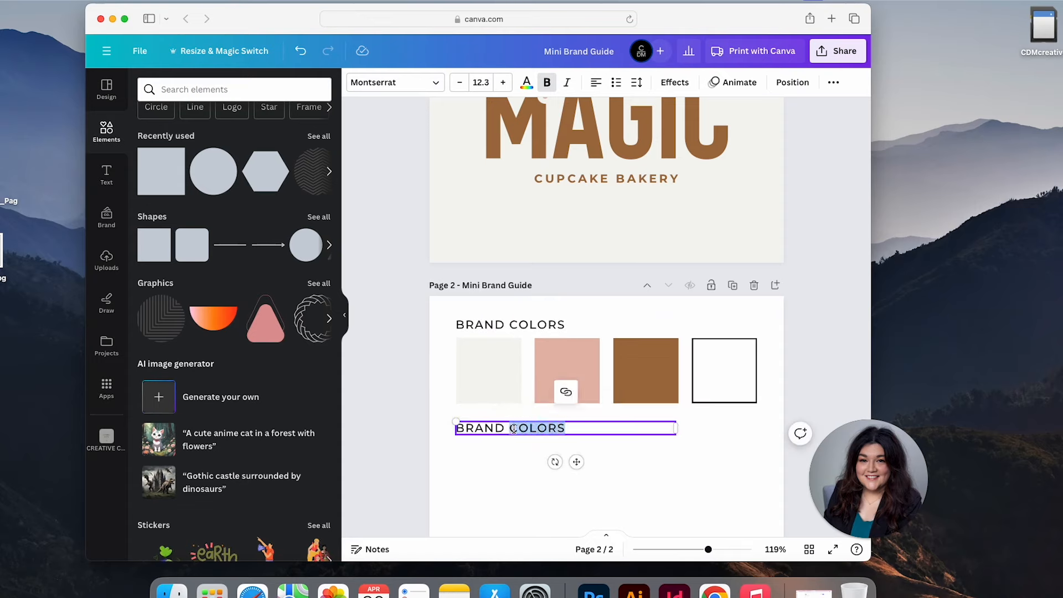
type("FONT")
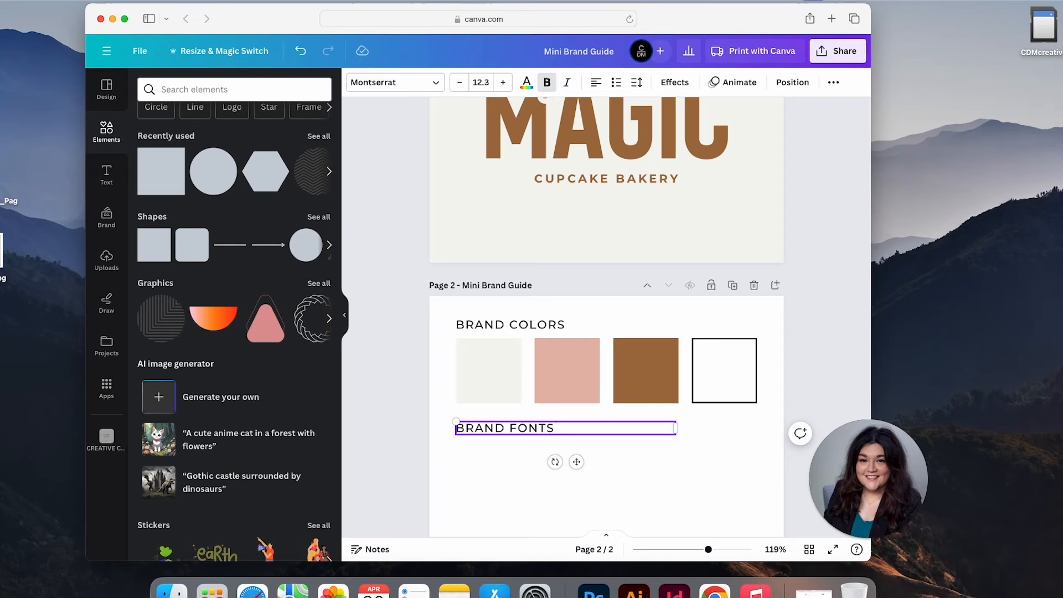
left_click(504, 453)
Step: Duplicate the "BRAND FONTS" heading, place the copy in the lower part of page 2 and change it to "BRAND VARIATIONS"
scroll(504, 454, "down", 3)
left_click(522, 310)
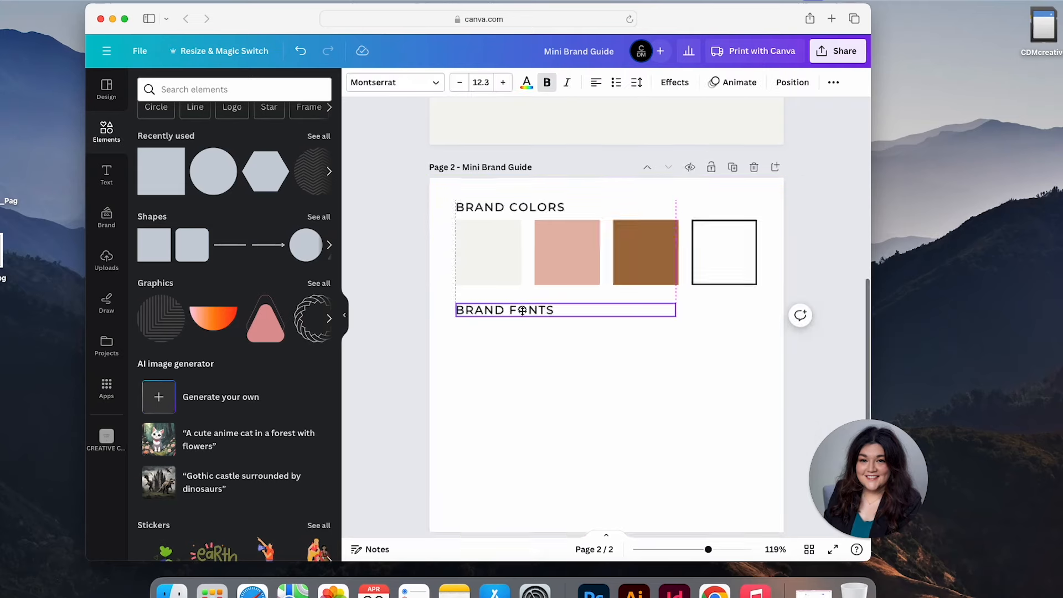
left_click(597, 284)
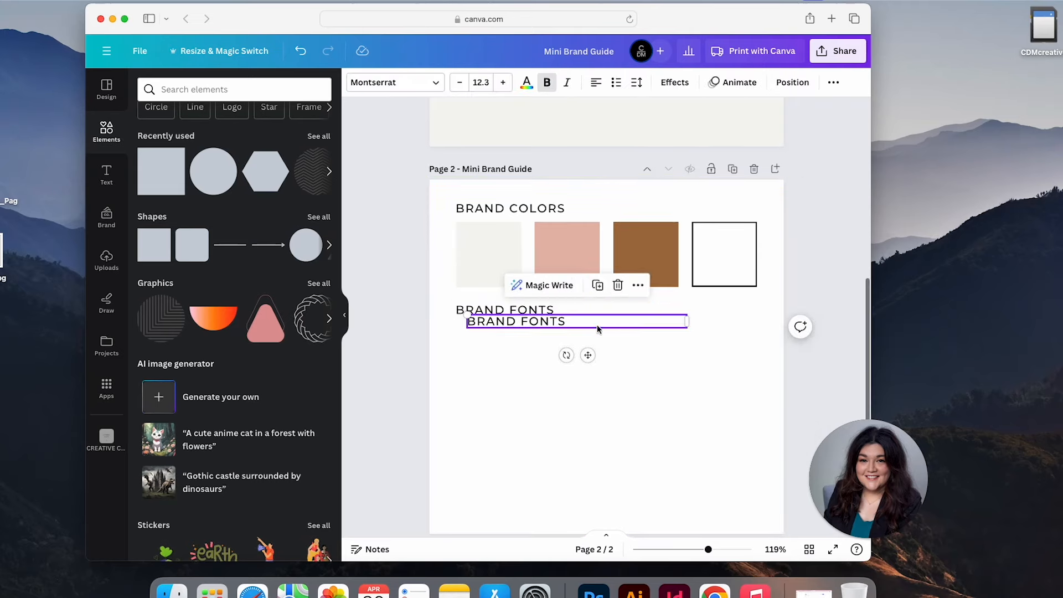
left_click_drag(595, 330, 584, 434)
scroll(583, 437, "down", 1)
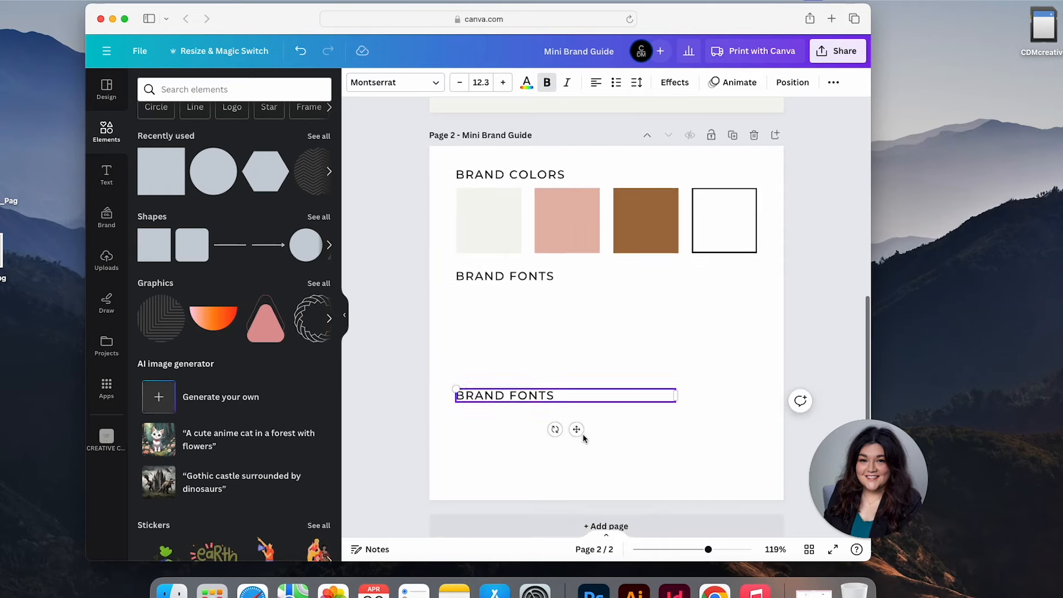
left_click(536, 395)
left_click(573, 395)
left_click_drag(573, 394, 510, 394)
type("VARIATI")
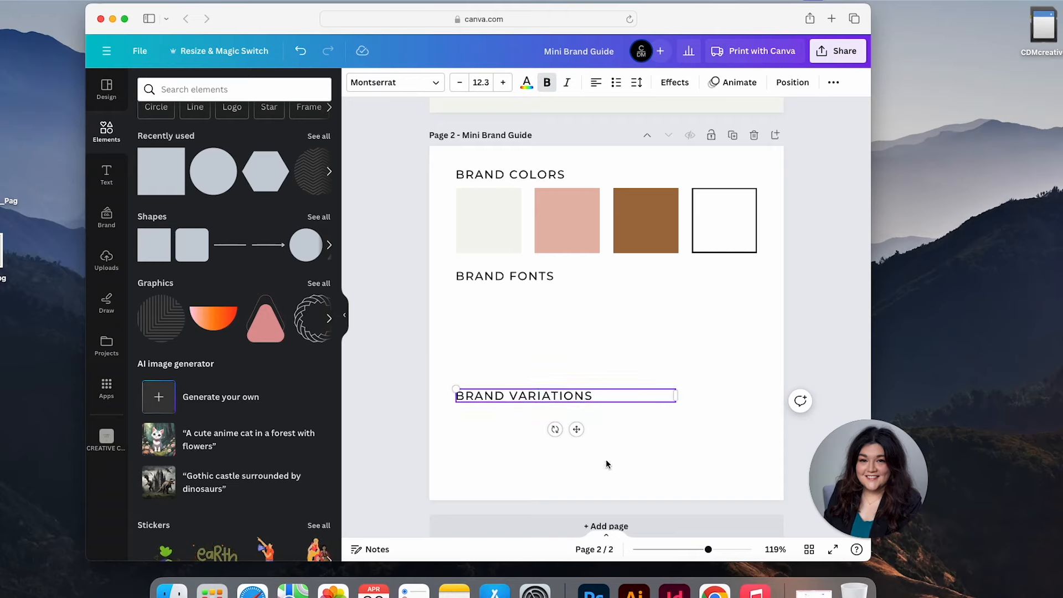
left_click(623, 349)
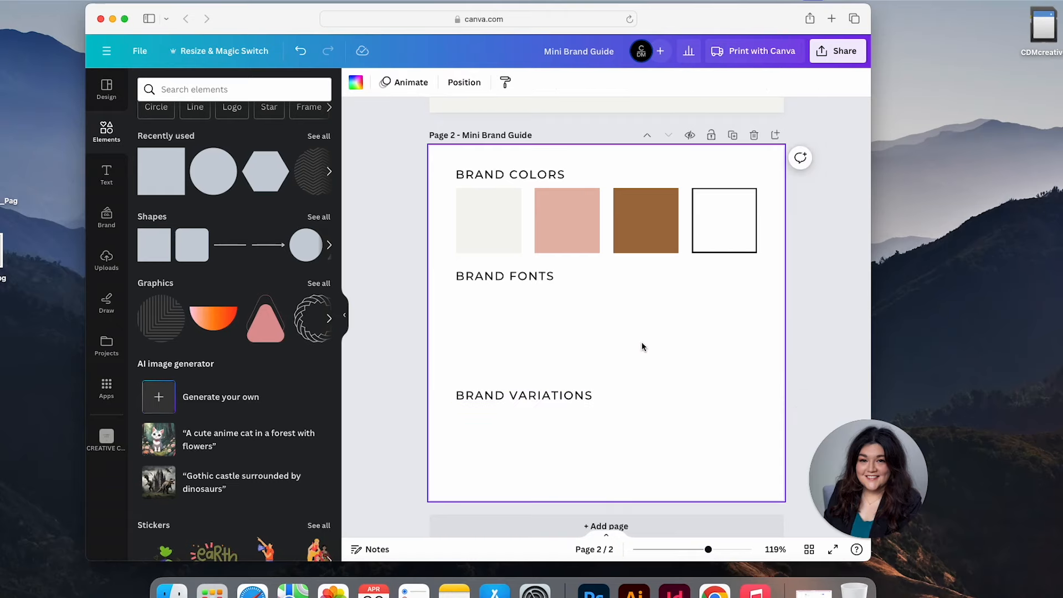
Step: Duplicate the "BRAND FONTS" heading directly beneath itself and replace the copy's text with "MONTSERRAT"
left_click(536, 275)
left_click(589, 240)
left_click_drag(563, 277, 532, 306)
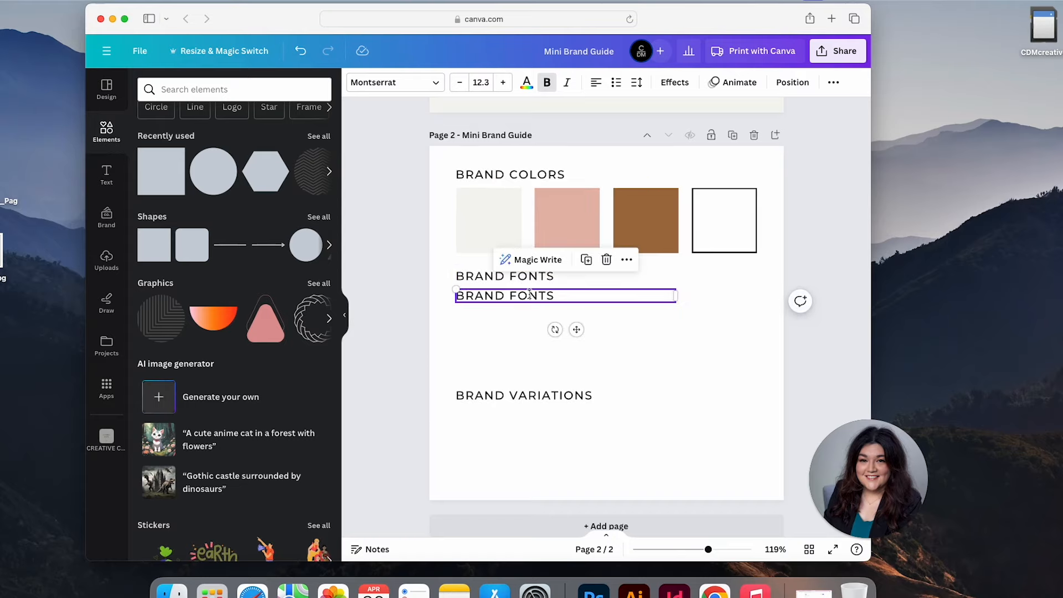
double_click(530, 295)
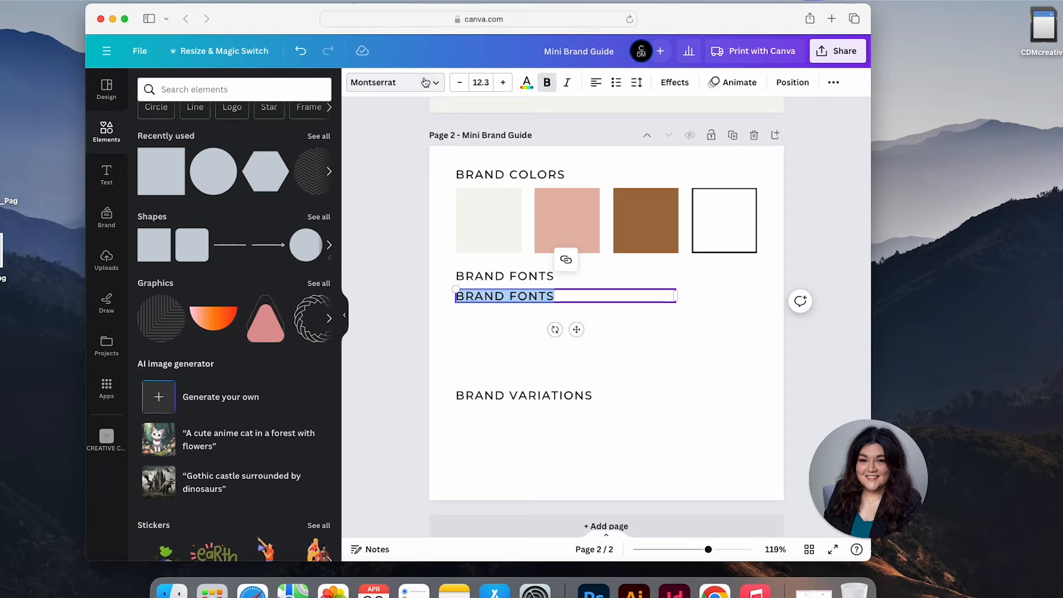
type("MON")
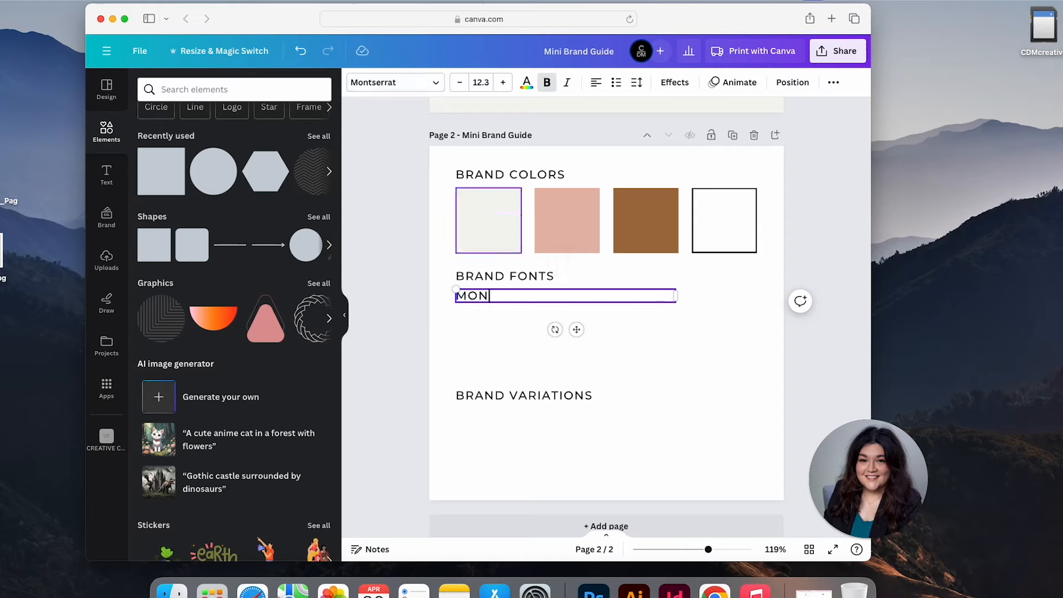
key("Caps_Lock")
type("ONTSERRAT")
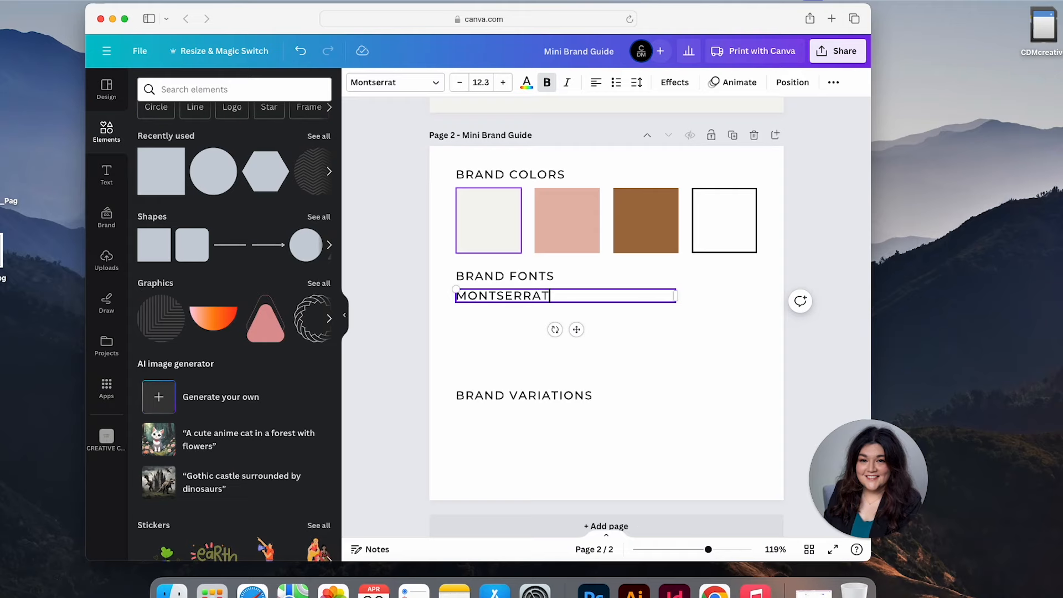
Step: Check the Montserrat weight used by the font name line and add "MEDIUM" after "MONTSERRAT"
left_click(435, 82)
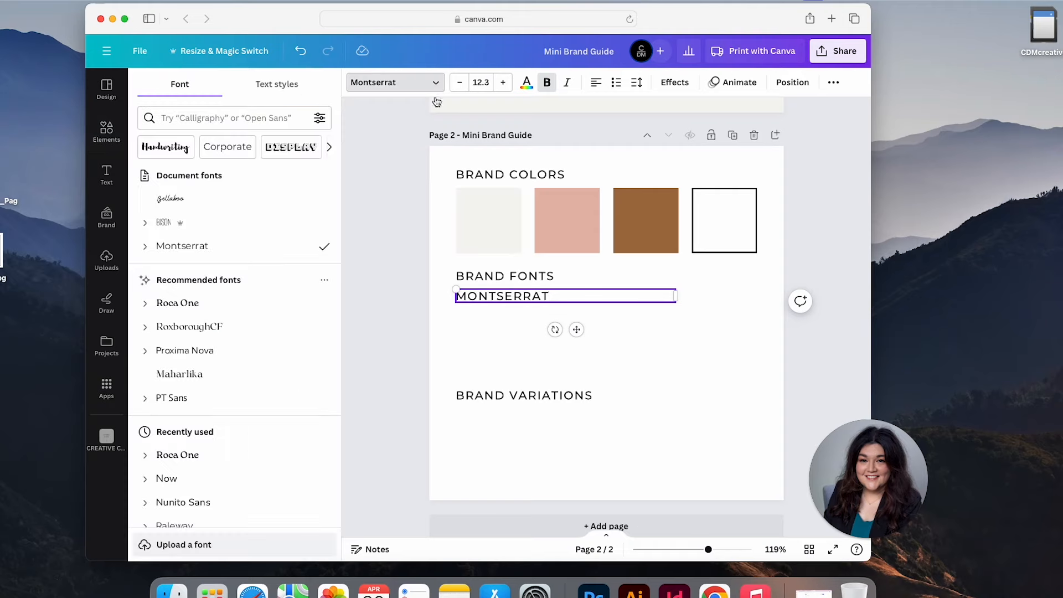
left_click(147, 247)
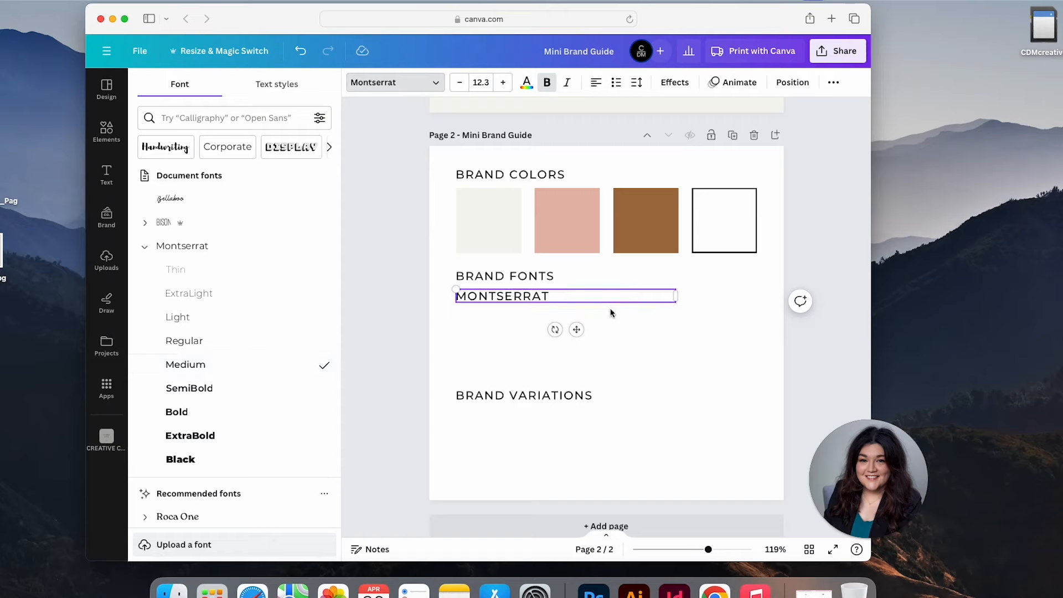
left_click(586, 296)
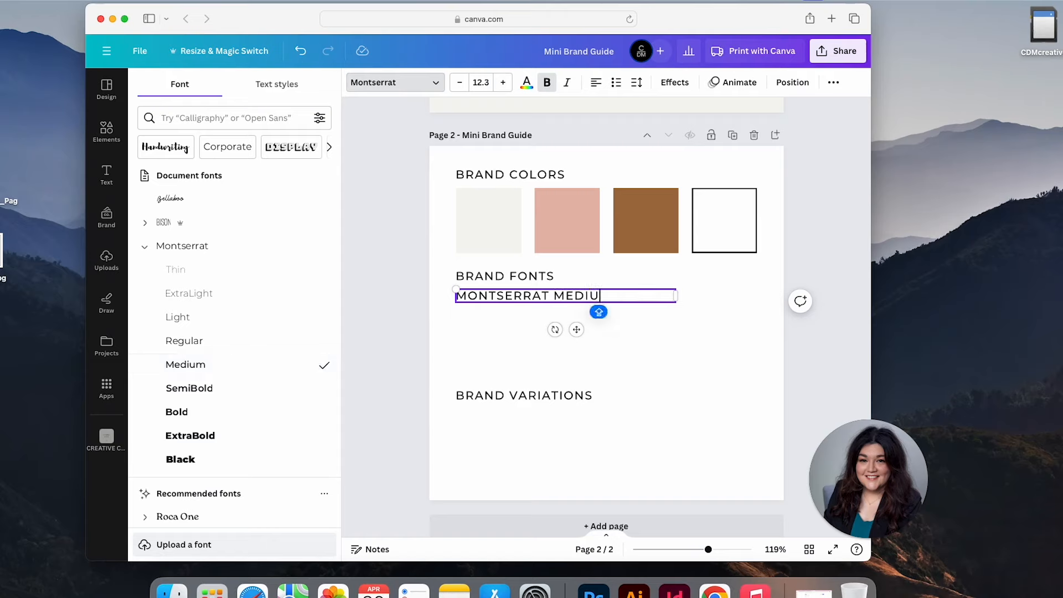
type("MEDIUM")
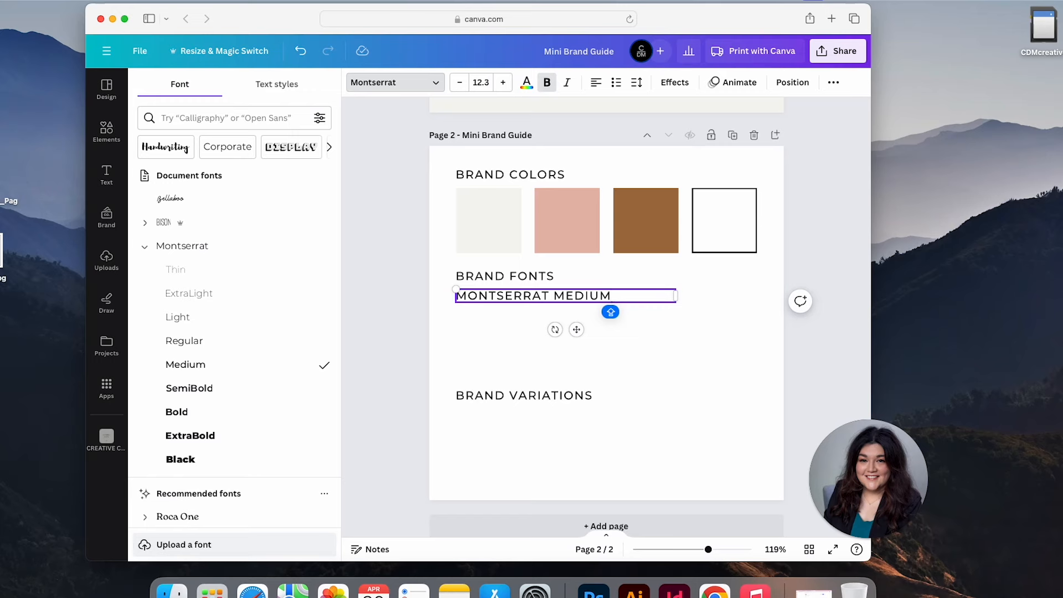
left_click(618, 308)
Step: Duplicate the "MONTSERRAT MEDIUM" line just below itself and change the copy to "MONTSERRAT BOLD"
left_click(601, 299)
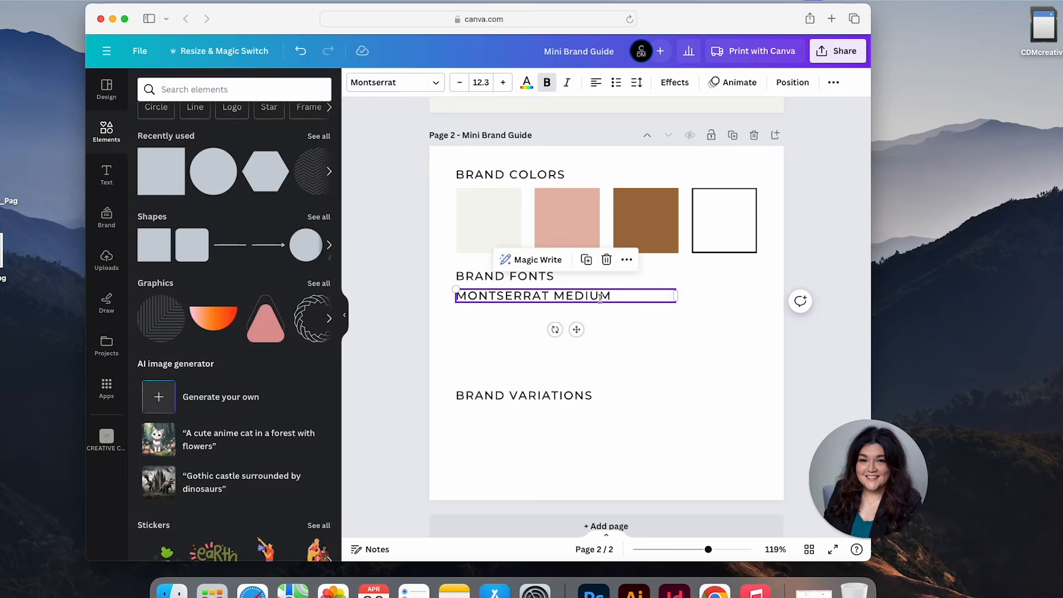
key("super+d")
left_click_drag(636, 316, 619, 320)
double_click(607, 316)
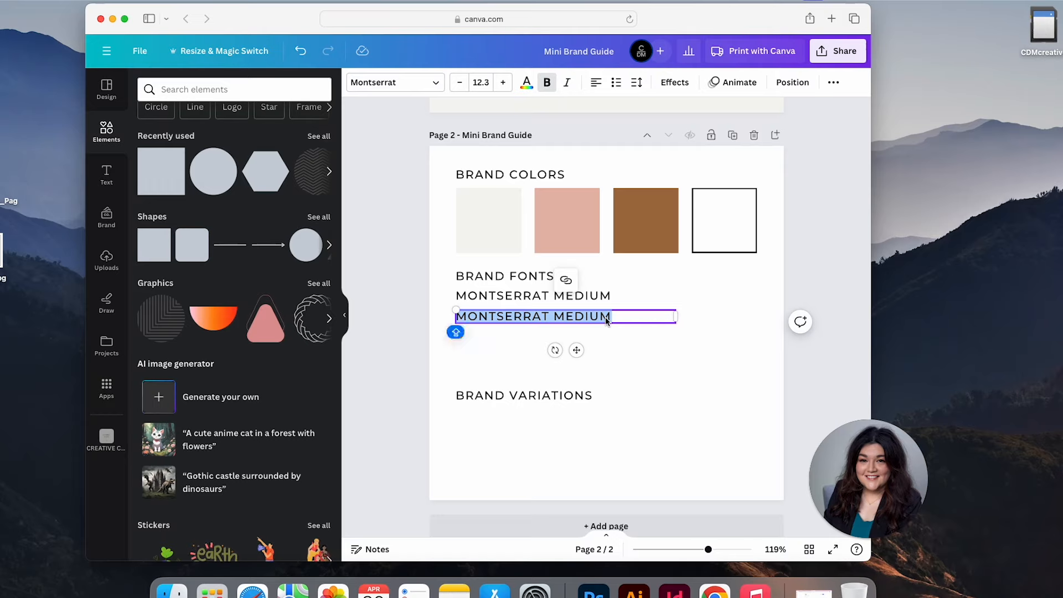
left_click(610, 316)
left_click_drag(610, 317, 558, 318)
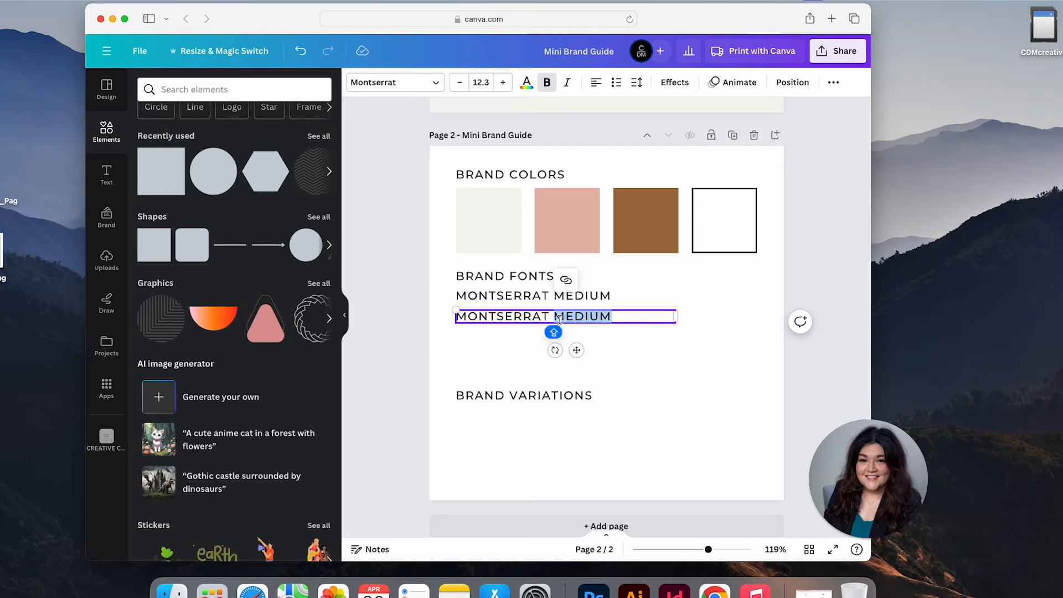
type("BOL")
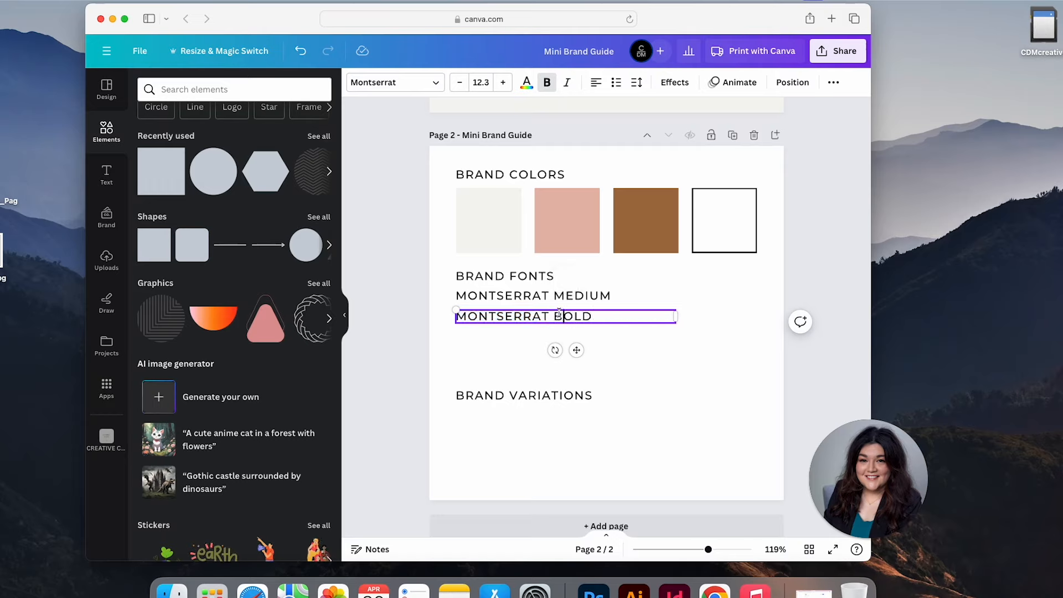
Step: Set the whole "MONTSERRAT BOLD" line to Montserrat's Bold weight
key("alt+shift+Left")
key("alt+shift+Left")
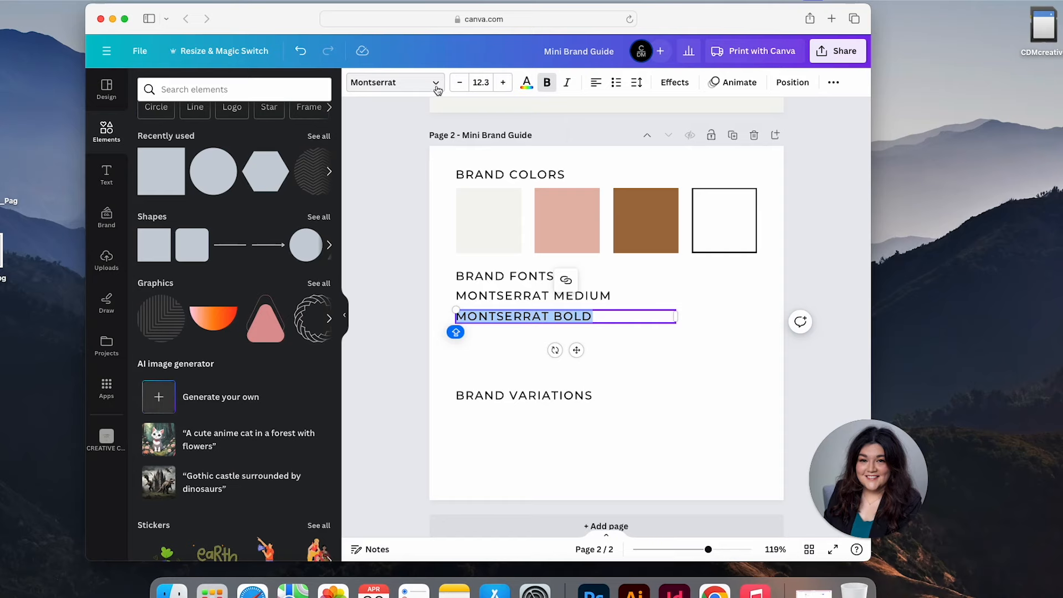
left_click(437, 90)
left_click(147, 250)
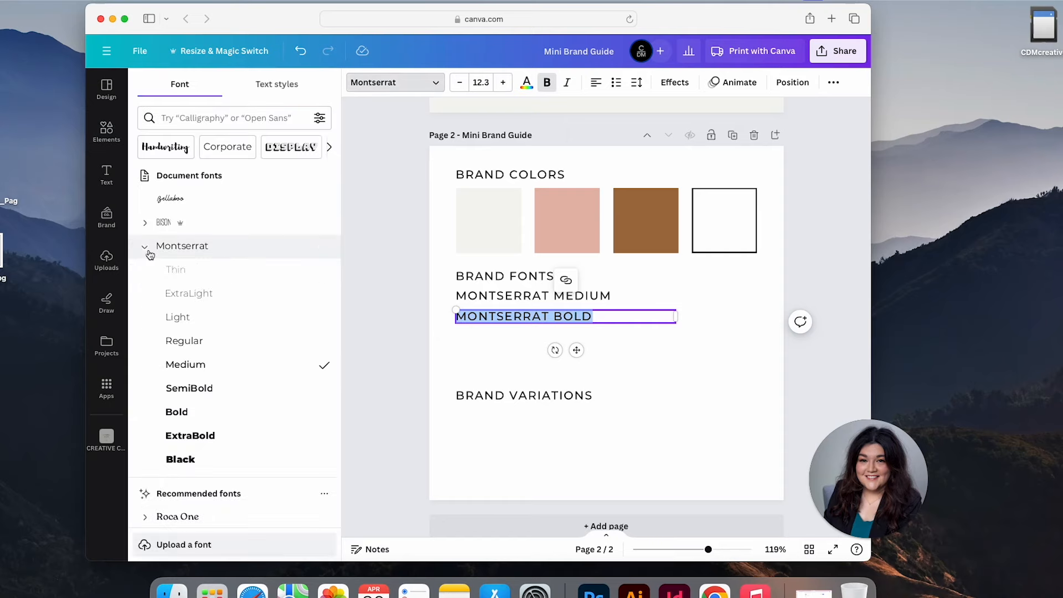
left_click(219, 413)
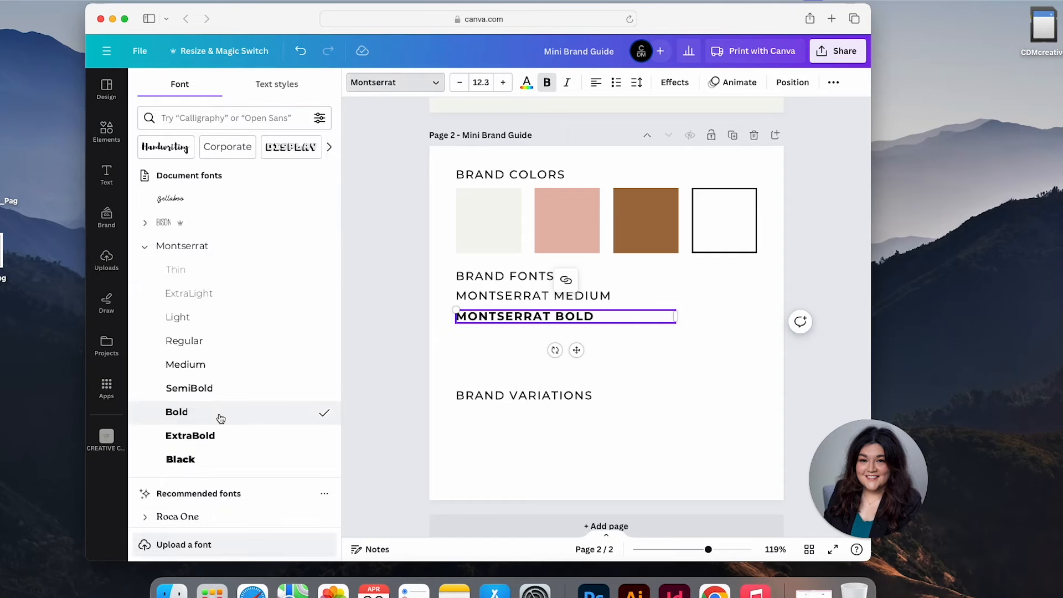
Step: Turn off bold formatting for the "MONTSERRAT MEDIUM" line and the "MONTSERRAT BOLD" line
left_click(510, 297)
triple_click(512, 297)
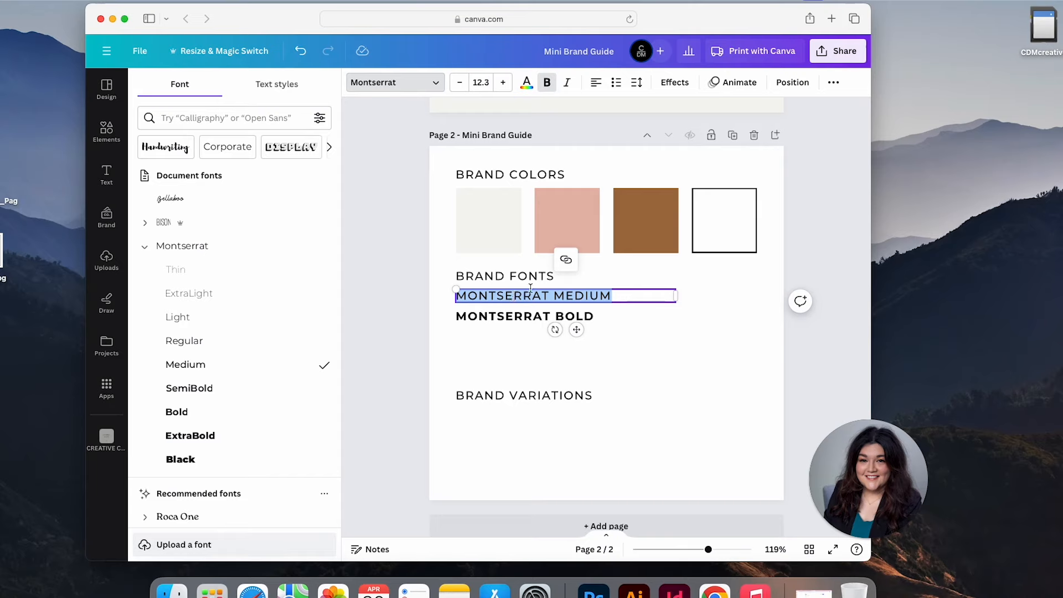
left_click(549, 84)
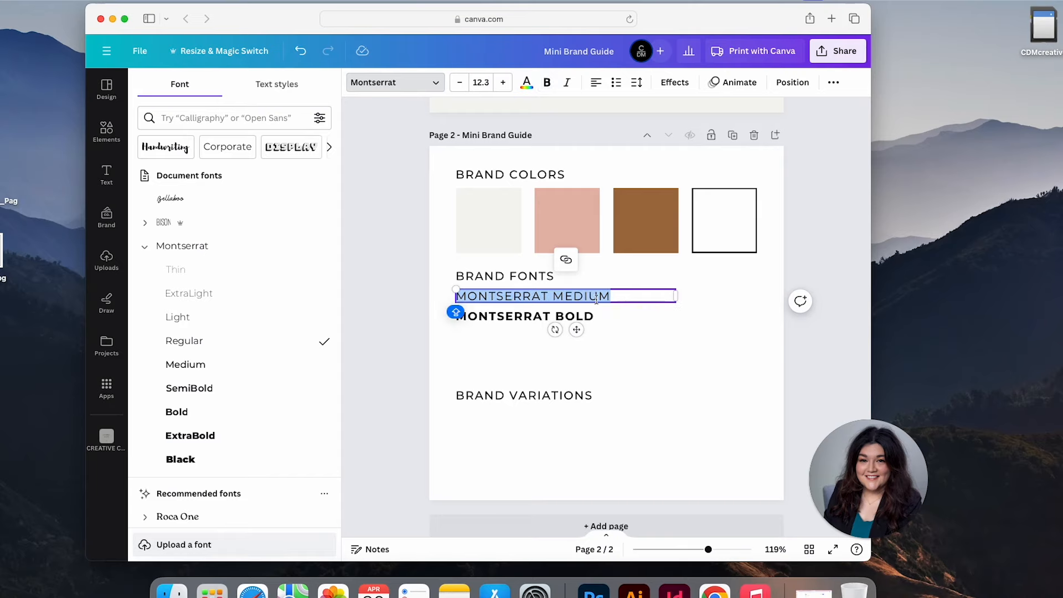
left_click(522, 316)
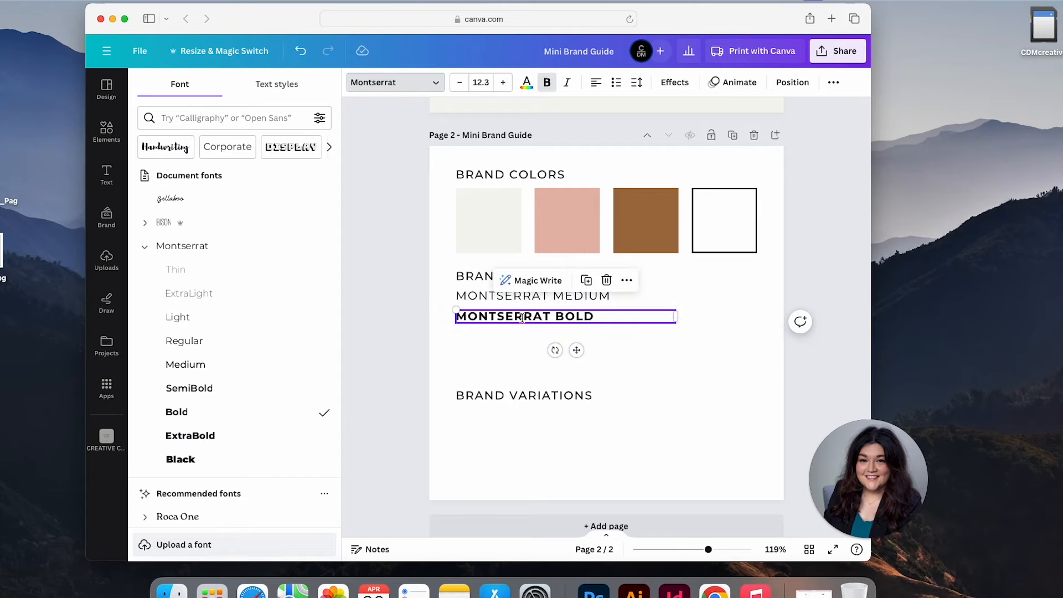
triple_click(522, 316)
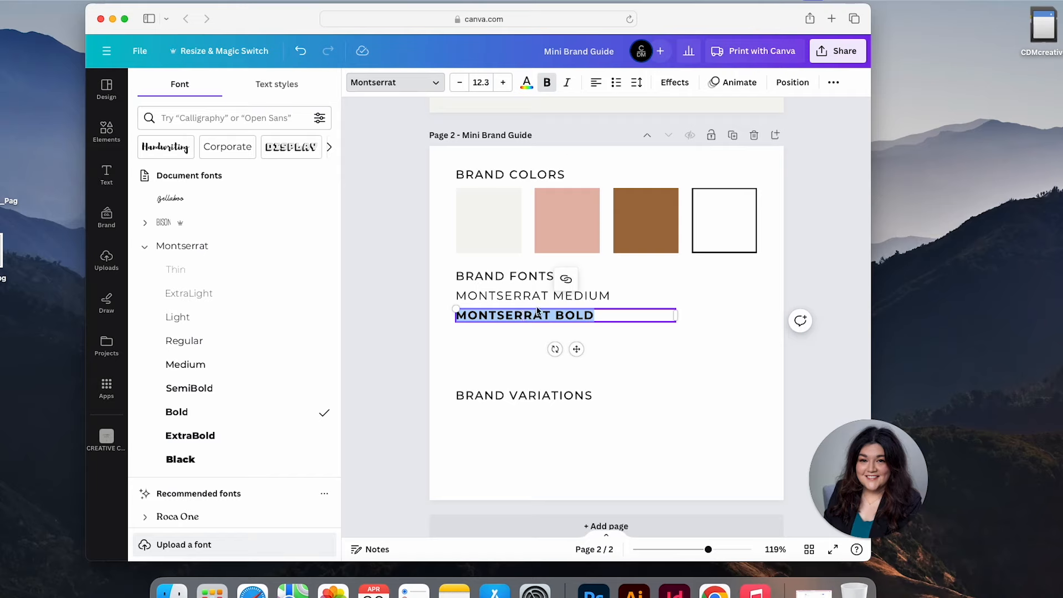
left_click(546, 83)
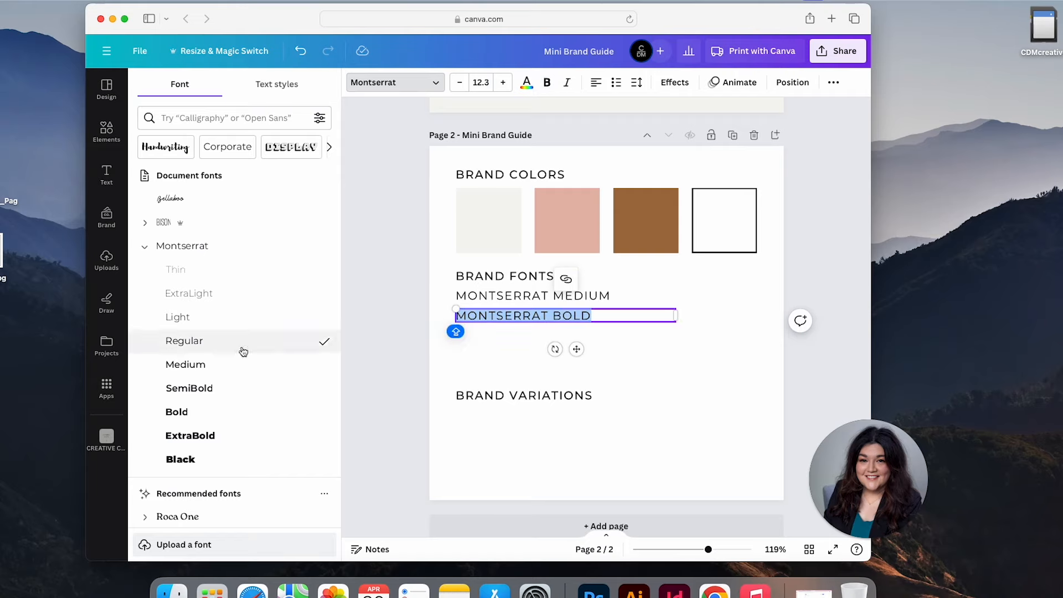
Step: Set the "MONTSERRAT BOLD" line to the Bold weight and move both Montserrat lines down to leave a gap under BRAND FONTS
left_click(232, 420)
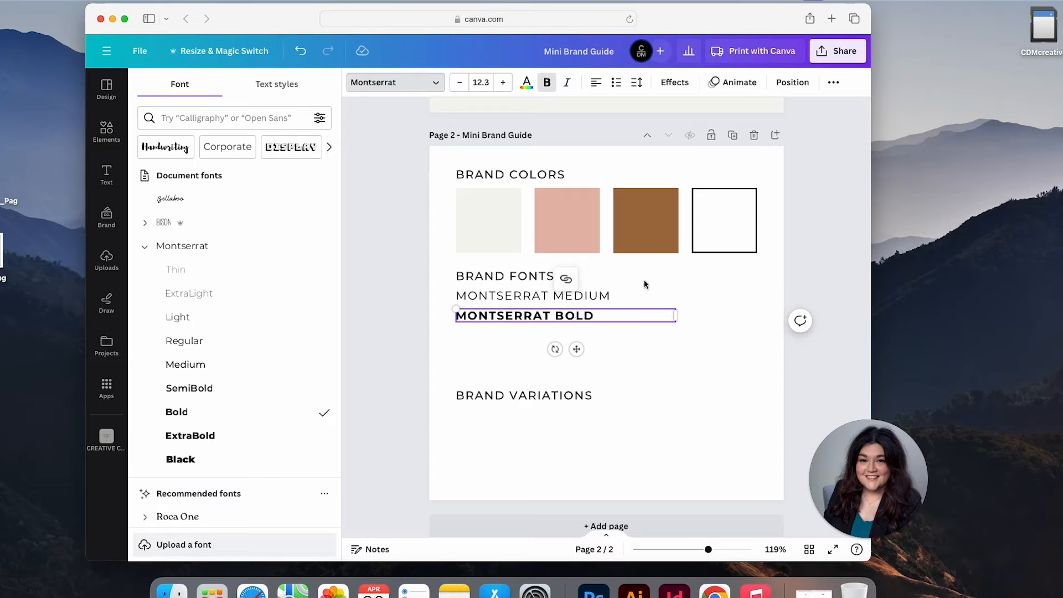
left_click(615, 297, "shift")
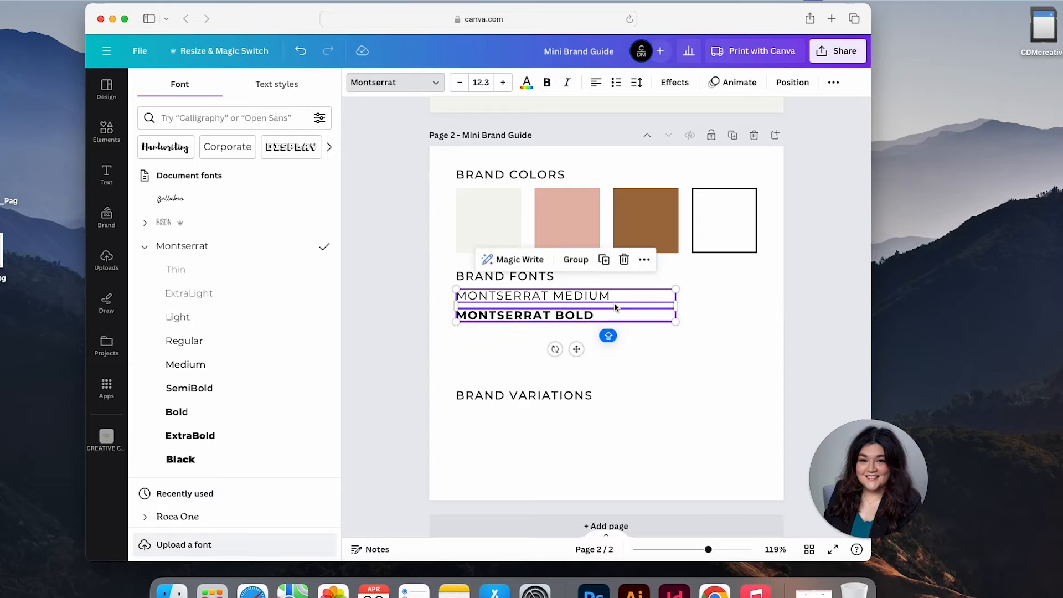
left_click_drag(615, 301, 616, 330)
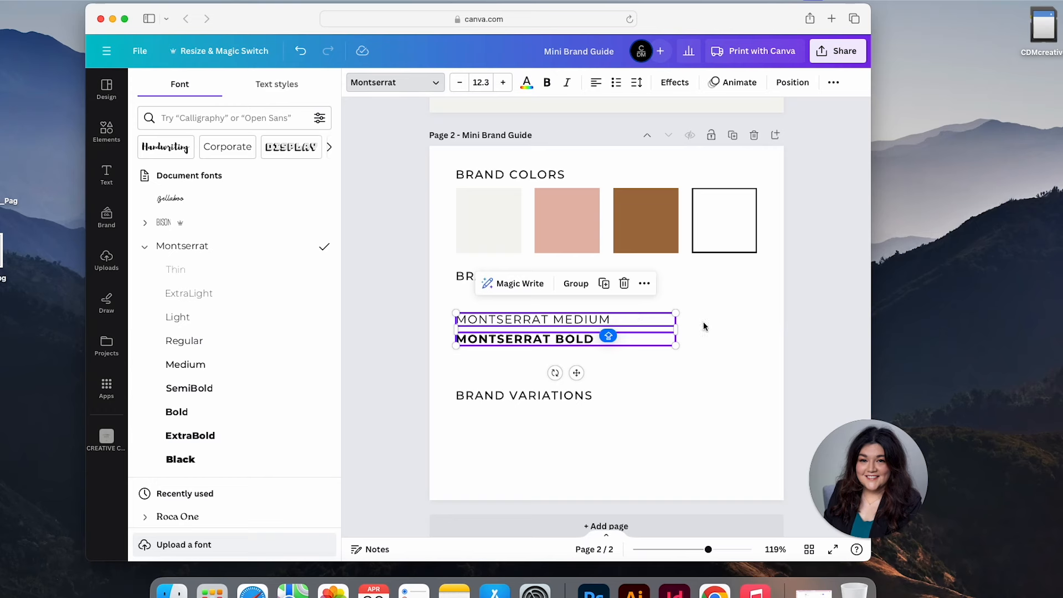
left_click(723, 315)
Step: Duplicate the "MONTSERRAT MEDIUM" line and place the copy directly under the BRAND FONTS heading
left_click(613, 326)
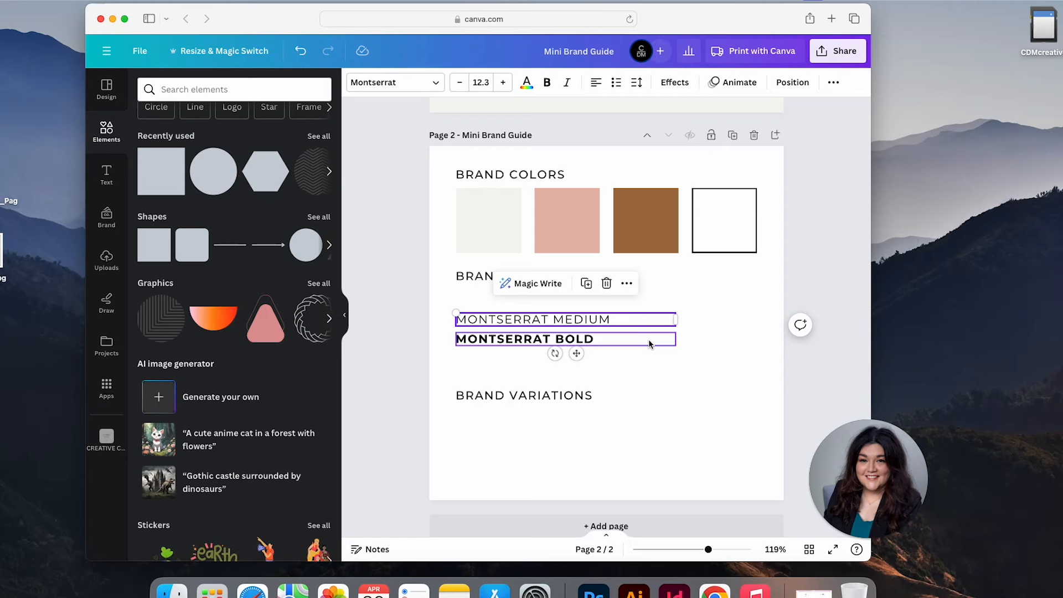
scroll(649, 339, "up", 5)
scroll(648, 339, "up", 2)
scroll(649, 339, "down", 2)
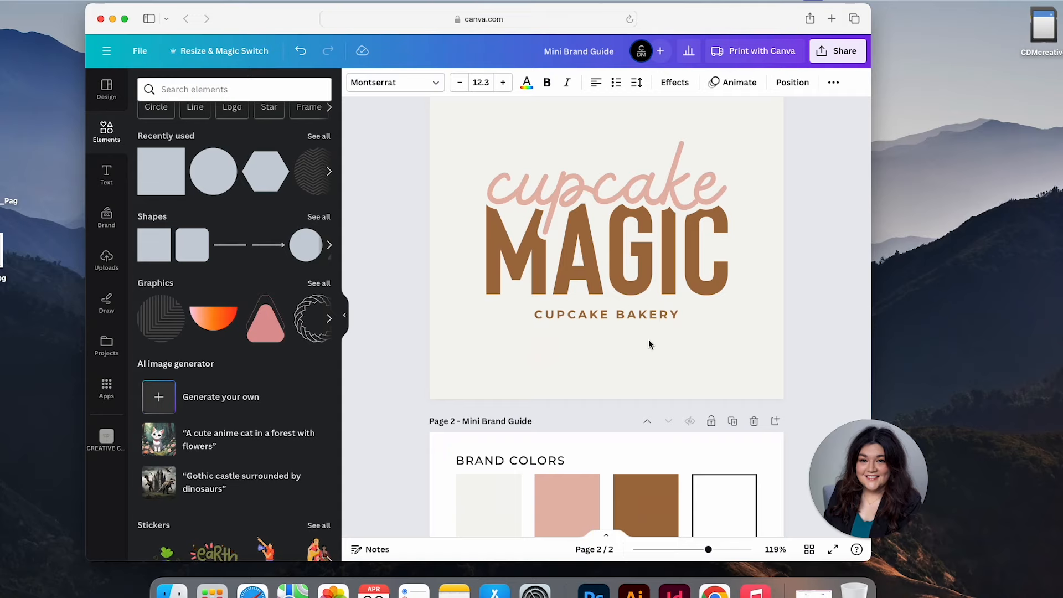
scroll(649, 344, "down", 1)
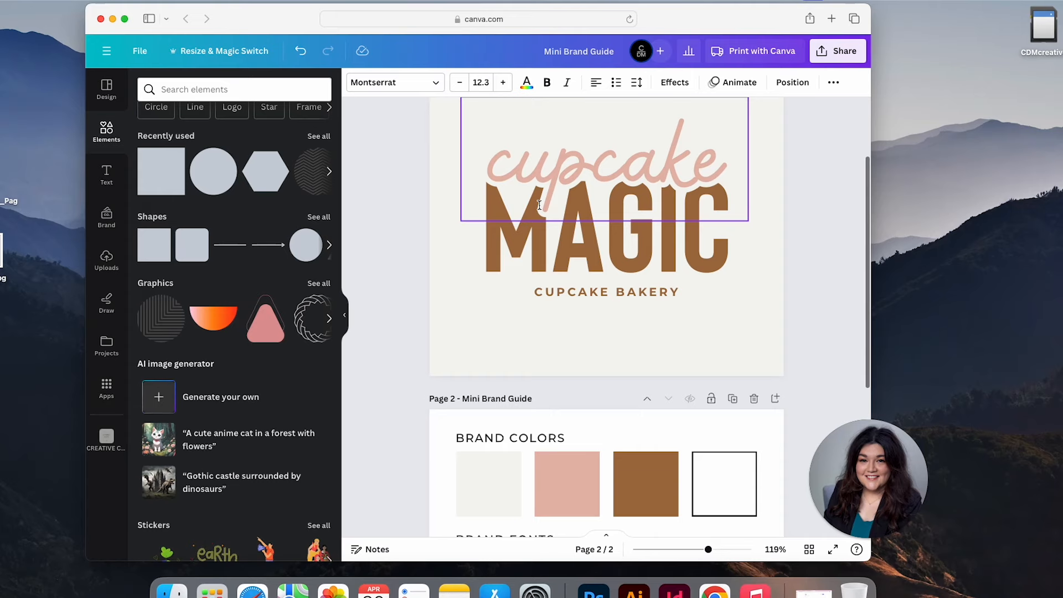
scroll(538, 205, "down", 4)
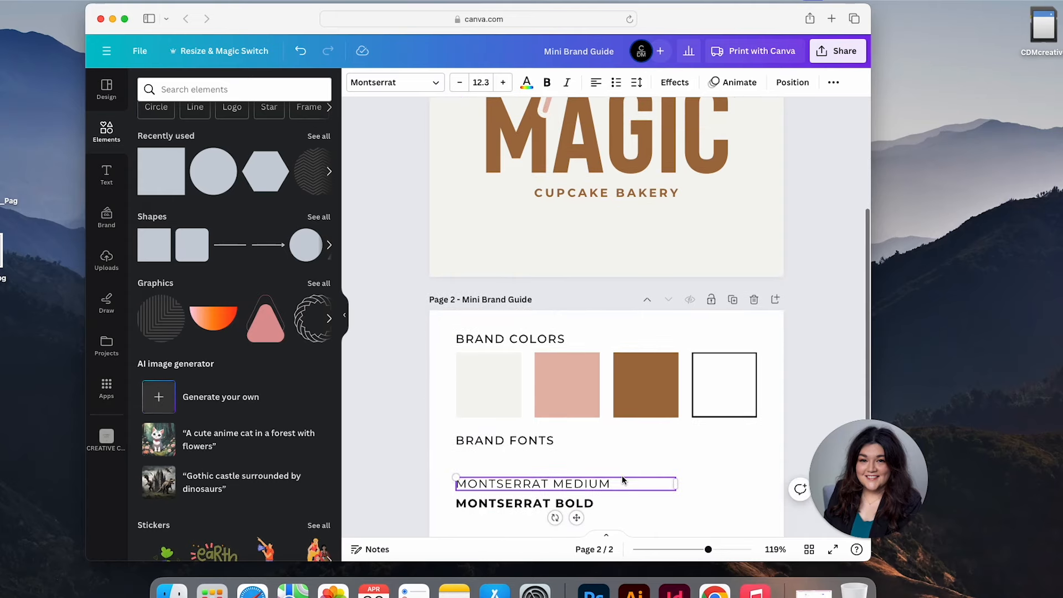
key("super+d")
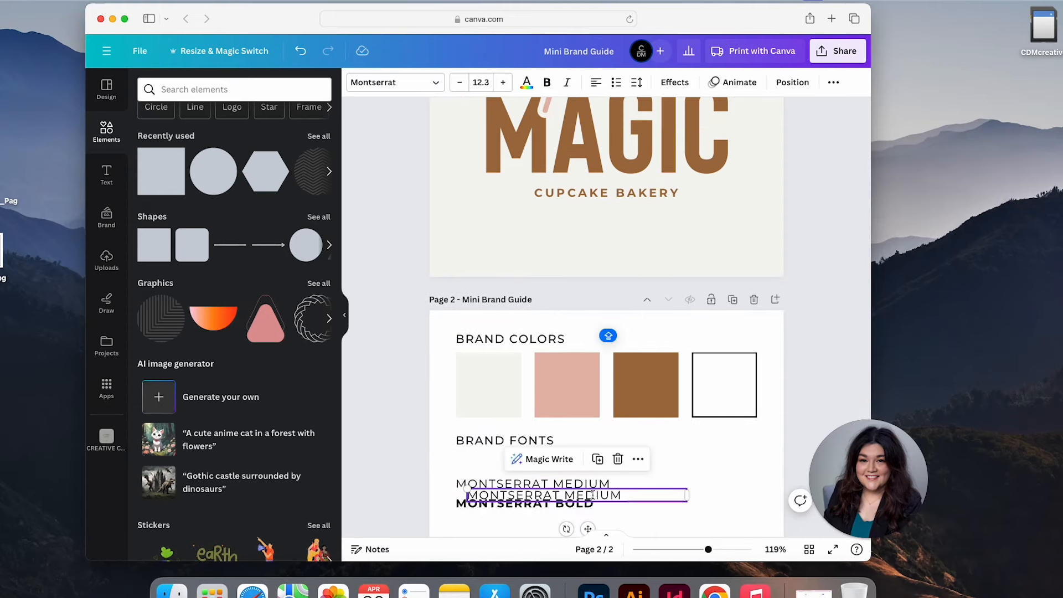
left_click_drag(592, 492, 586, 458)
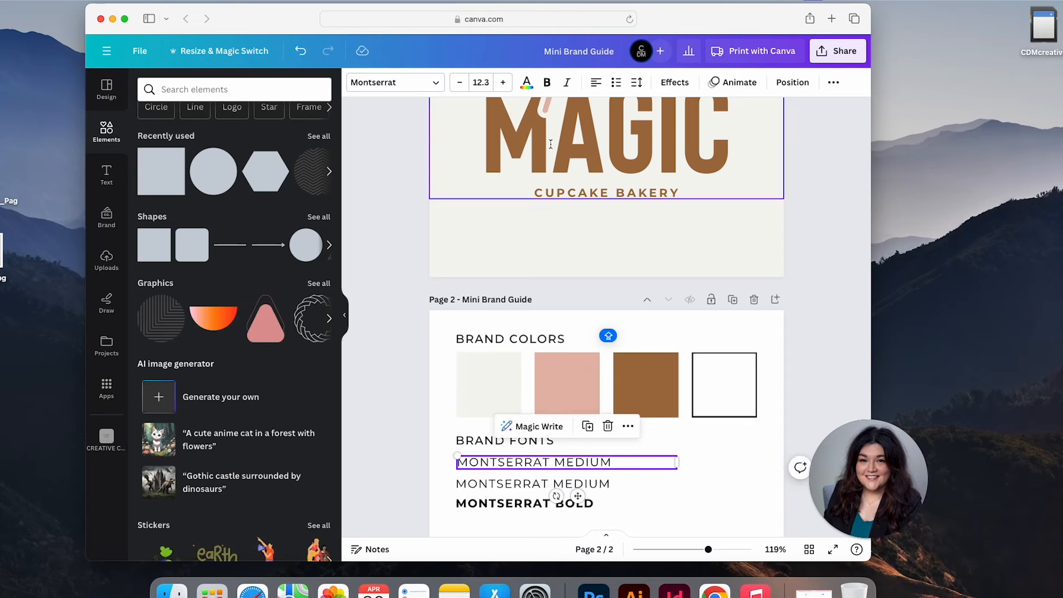
Step: Set the copied line under BRAND FONTS to the Bellaboo font and replace its text with "Bellaboo"
double_click(563, 465)
left_click(431, 84)
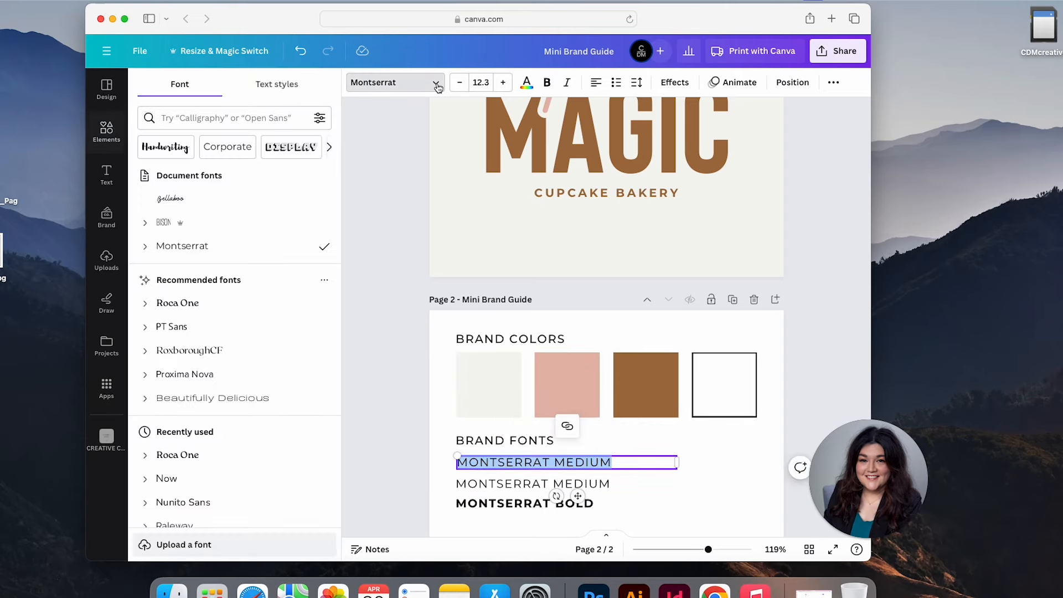
left_click(252, 208)
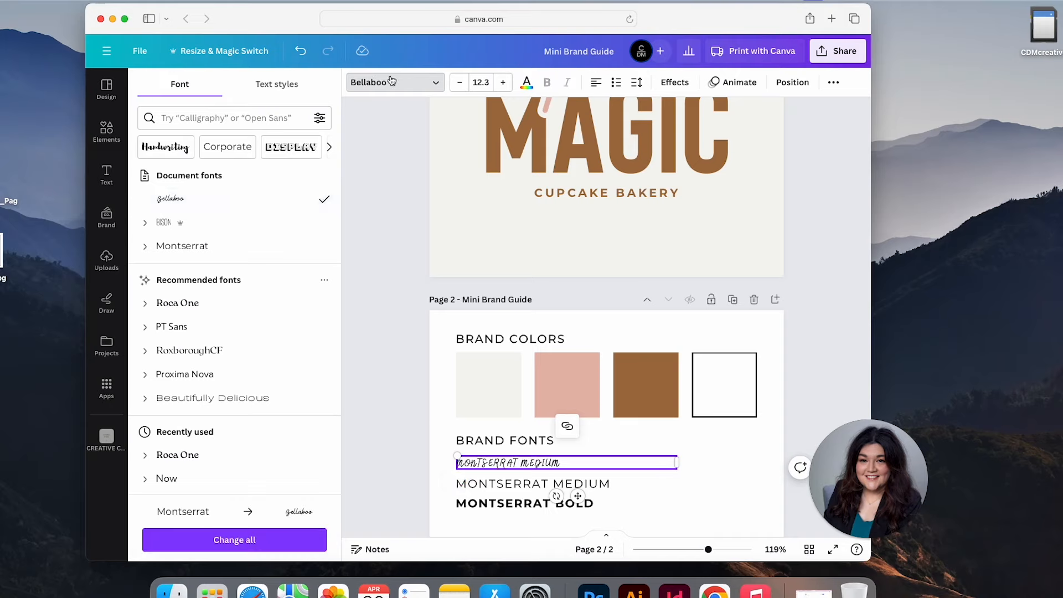
left_click_drag(563, 462, 449, 463)
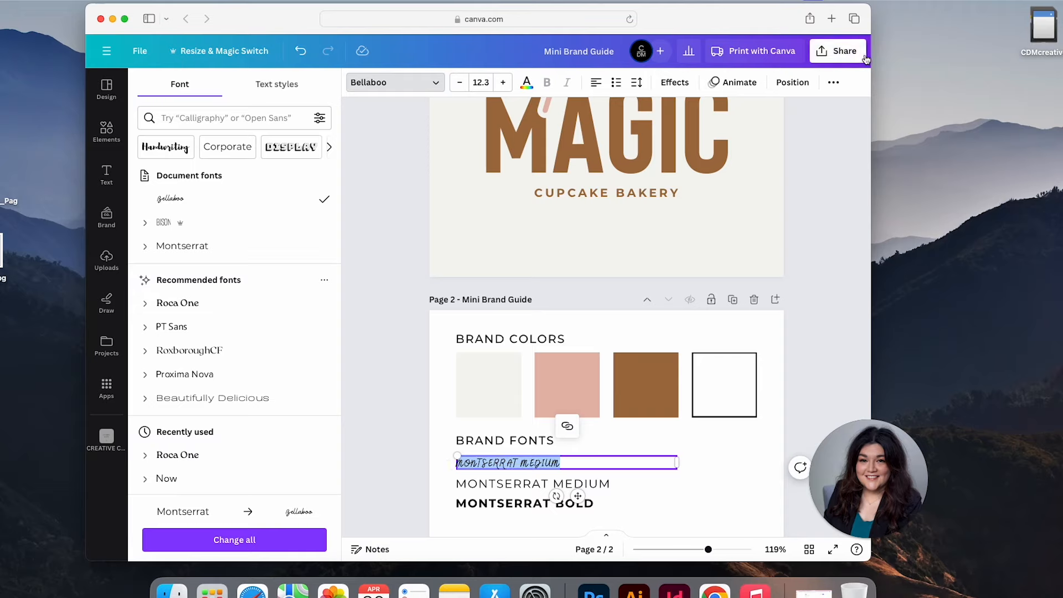
key("BackSpace")
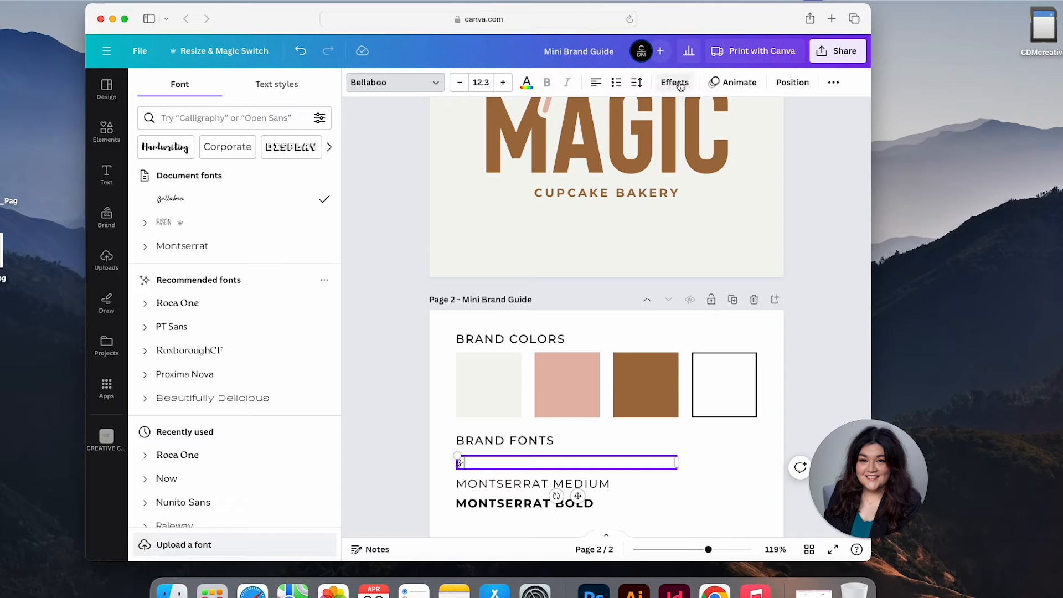
left_click(833, 82)
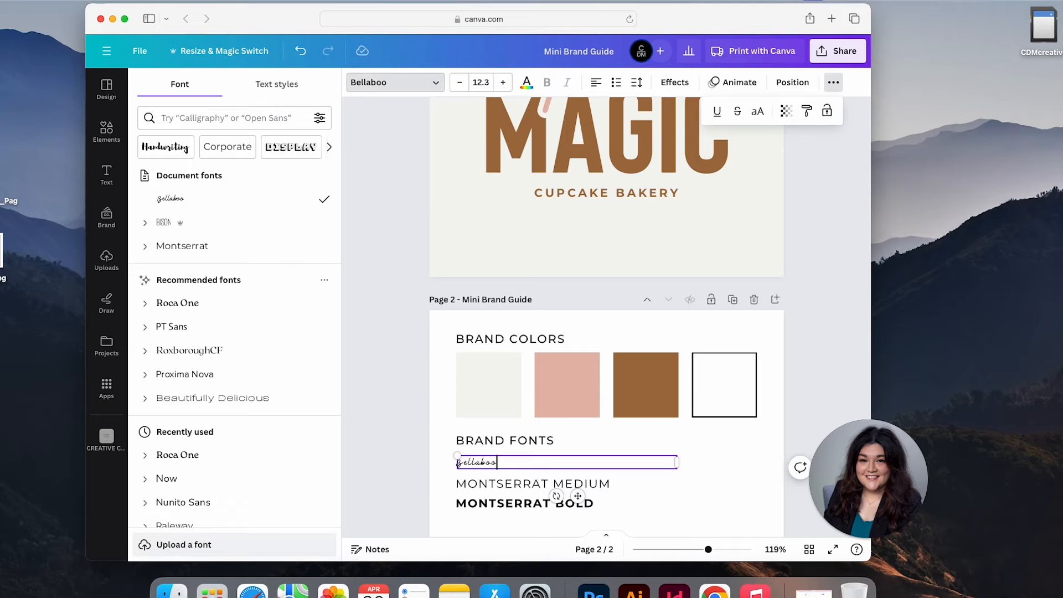
Step: Set the letter spacing of the "Bellaboo" text to 24
double_click(480, 462)
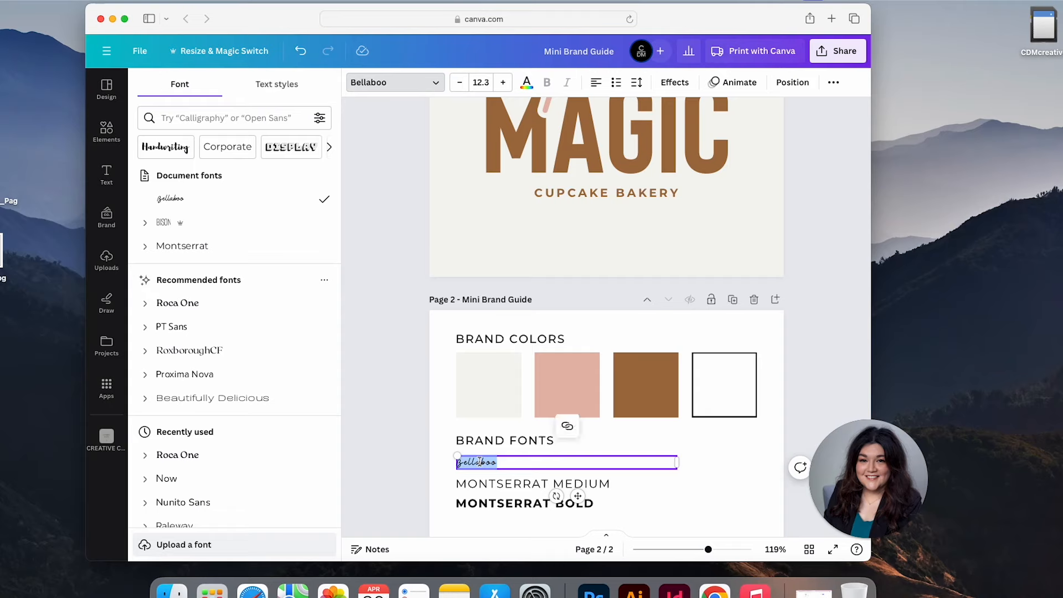
left_click(637, 83)
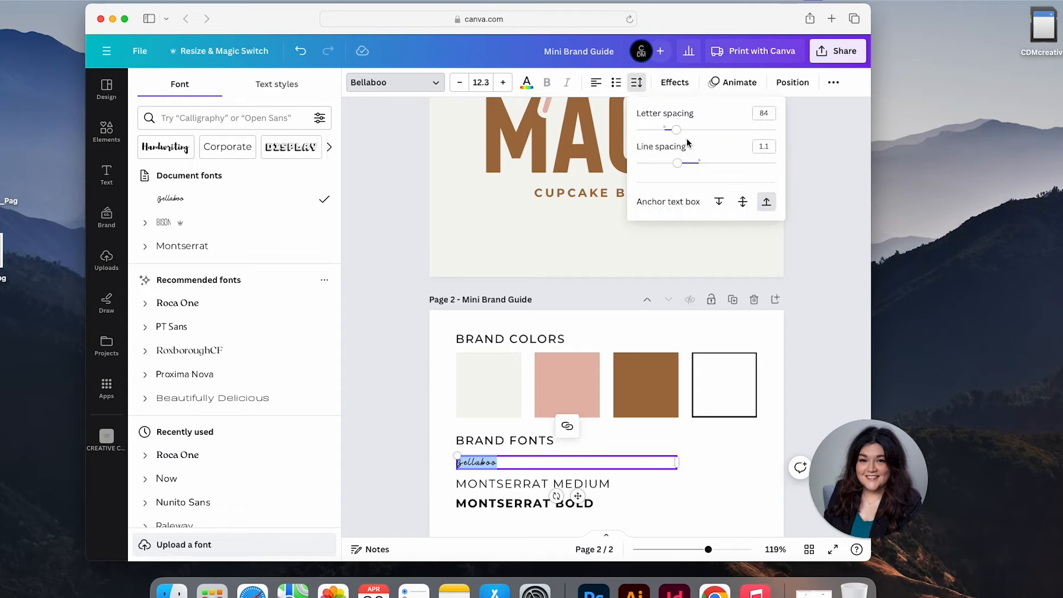
left_click_drag(677, 133, 669, 135)
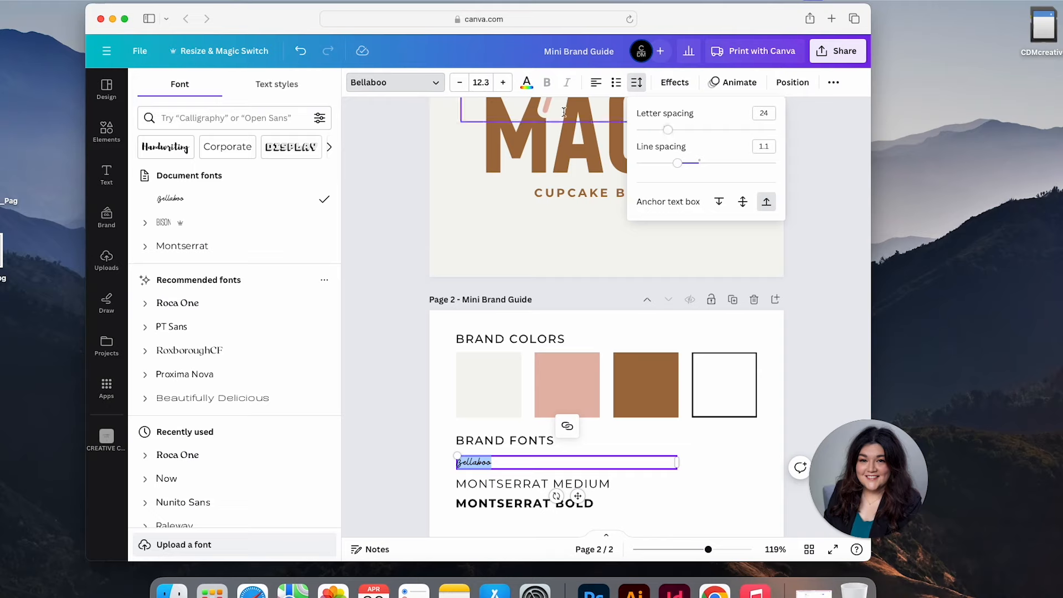
Step: Increase the font size of the "Bellaboo" text to 29.3
left_click(502, 82)
left_click(502, 82)
left_click(502, 83)
triple_click(502, 83)
triple_click(502, 83)
double_click(502, 83)
triple_click(502, 83)
double_click(502, 82)
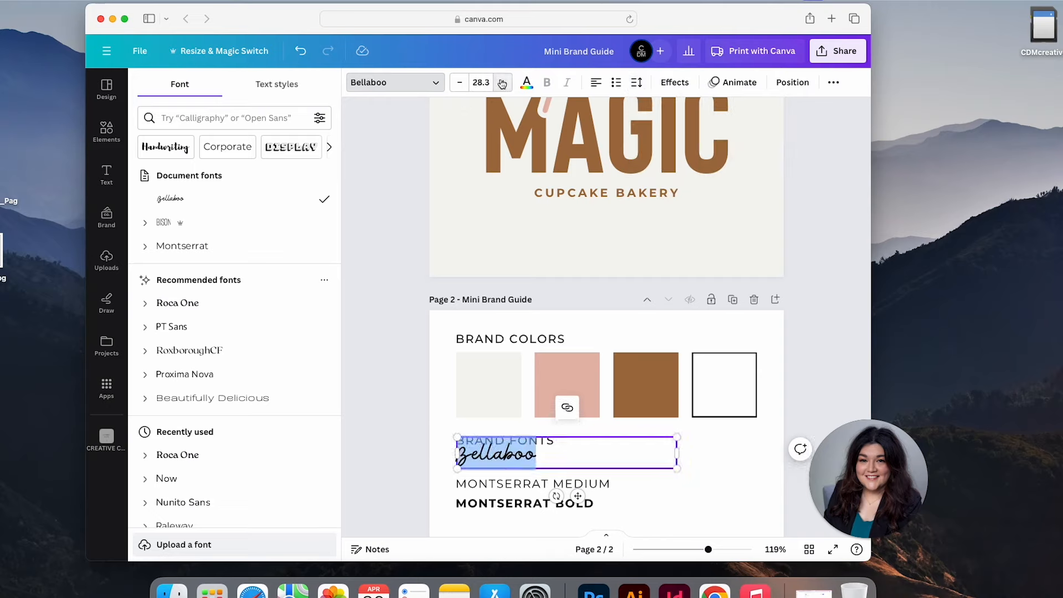
left_click(502, 83)
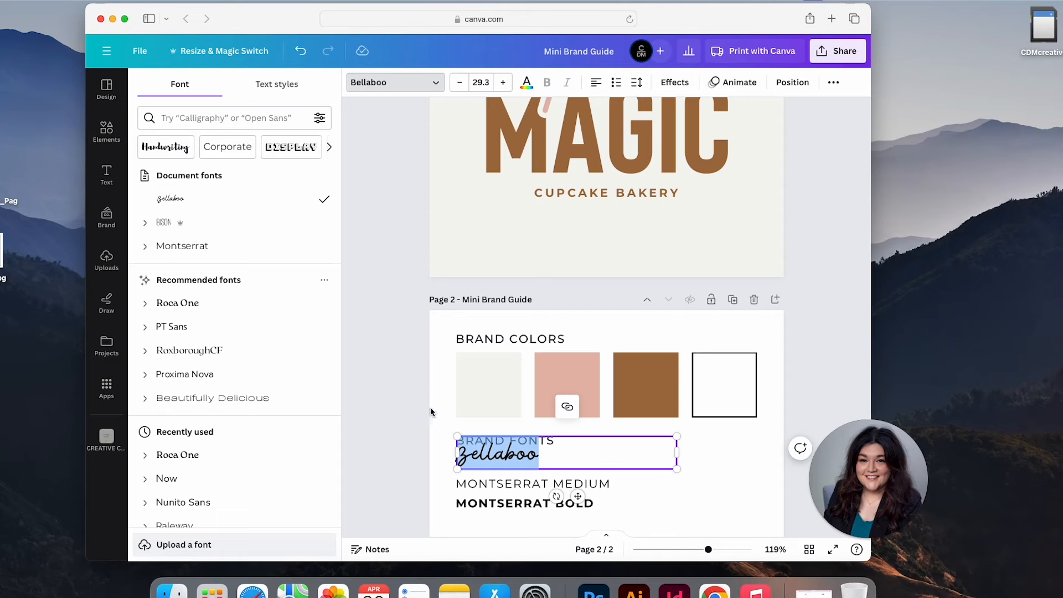
Step: Move the "Bellaboo" text down between the BRAND FONTS heading and "MONTSERRAT MEDIUM", and narrow its text box to fit the word
left_click(534, 466)
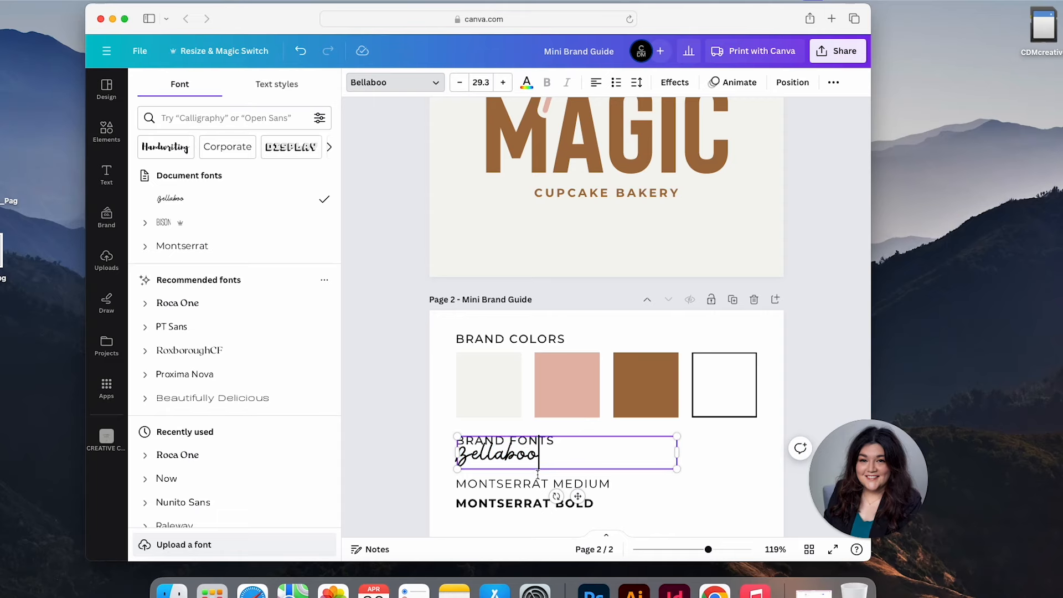
left_click(702, 471)
left_click_drag(609, 442, 612, 451)
left_click_drag(678, 461, 558, 462)
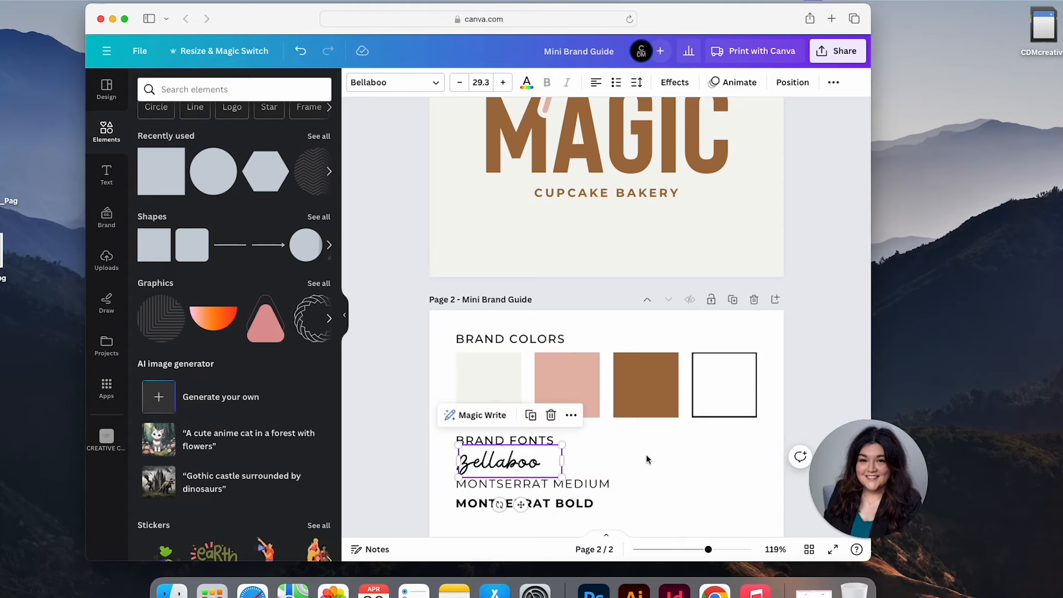
left_click(646, 454)
Step: Nudge the "MONTSERRAT BOLD" line slightly to the right and move the BRAND VARIATIONS heading up closer to it
scroll(646, 454, "down", 2)
scroll(646, 460, "down", 2)
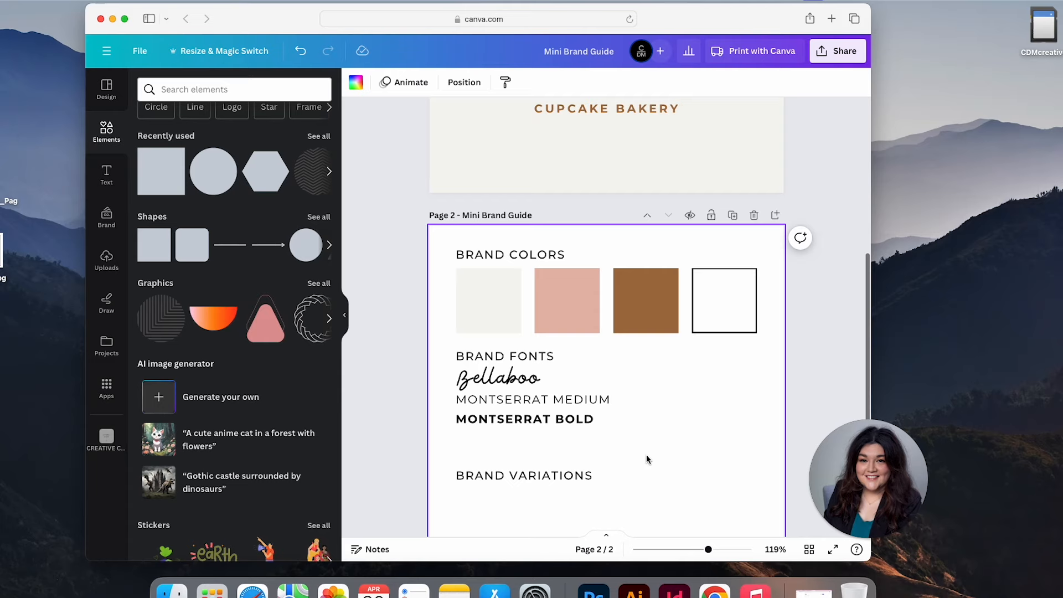
left_click(581, 421)
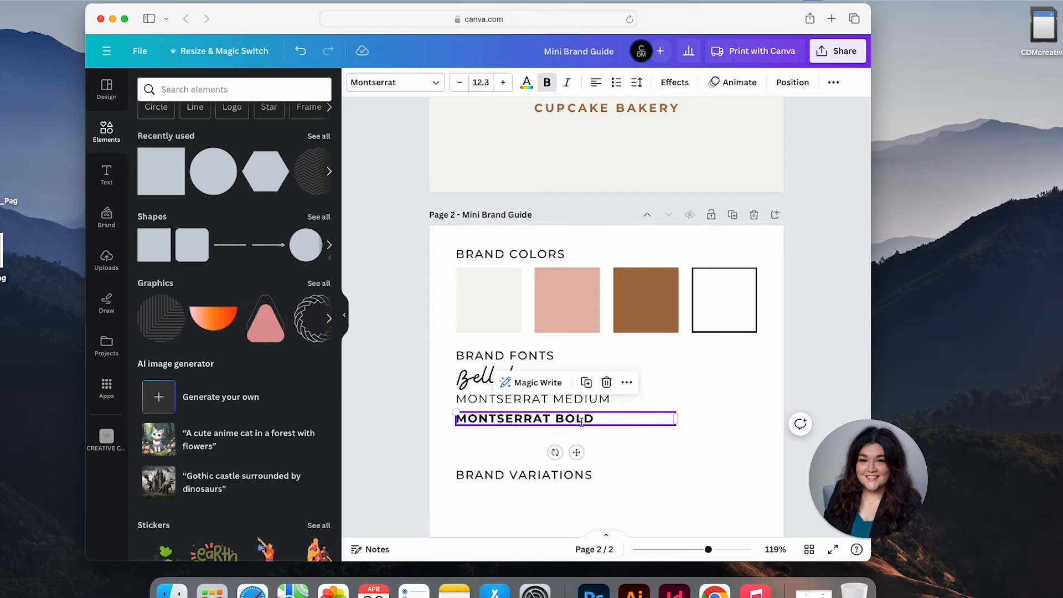
left_click_drag(581, 421, 584, 423)
left_click(708, 377)
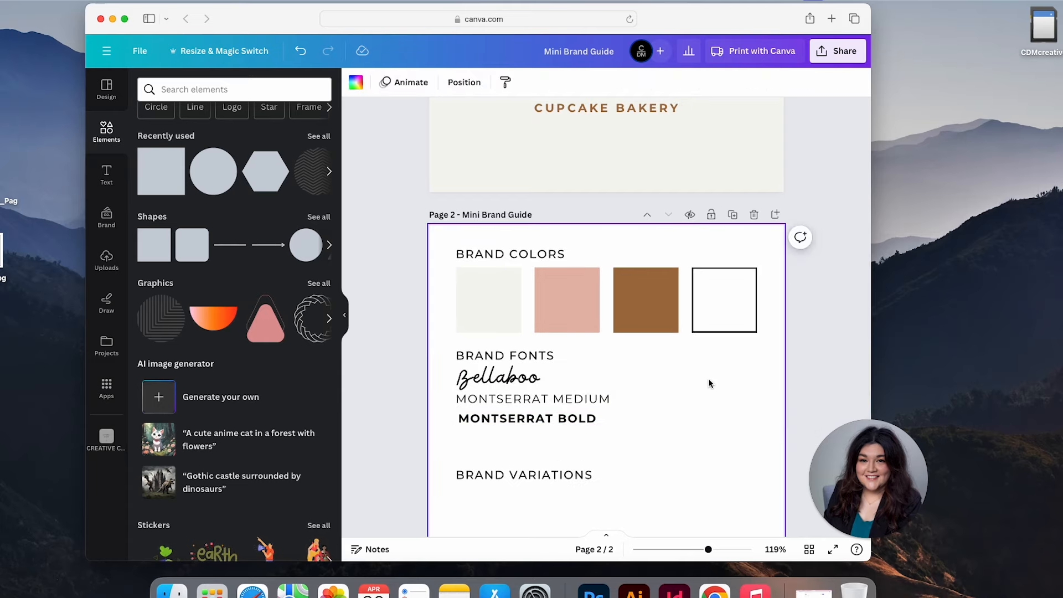
scroll(709, 377, "down", 3)
left_click_drag(523, 423, 522, 401)
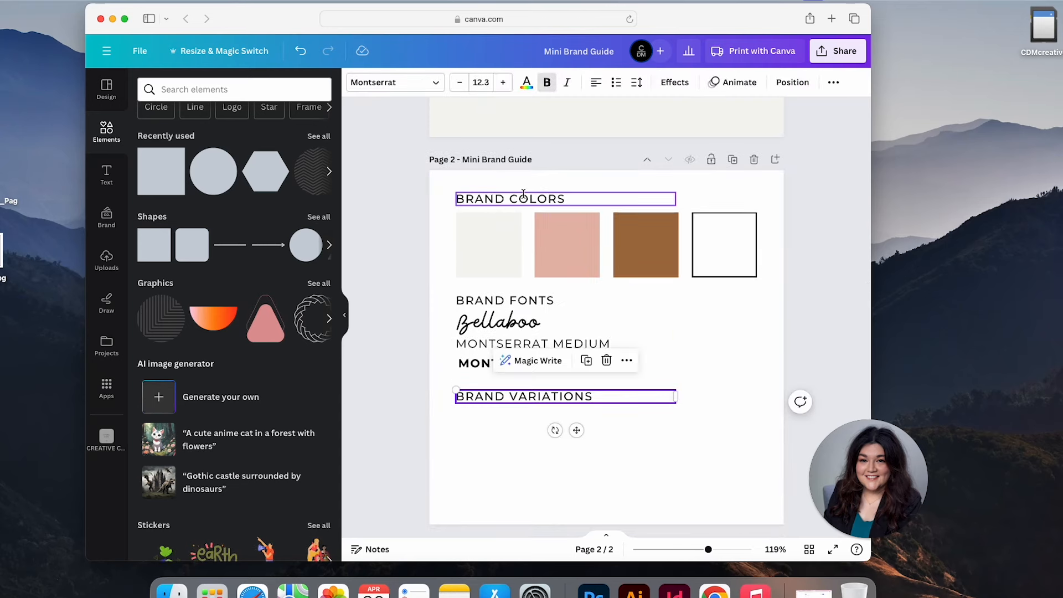
left_click(704, 485)
Step: Group the "cupcake" and "MAGIC" texts of the logo on page 1 and paste a copy onto the brand guide page
scroll(704, 485, "up", 10)
scroll(703, 486, "down", 1)
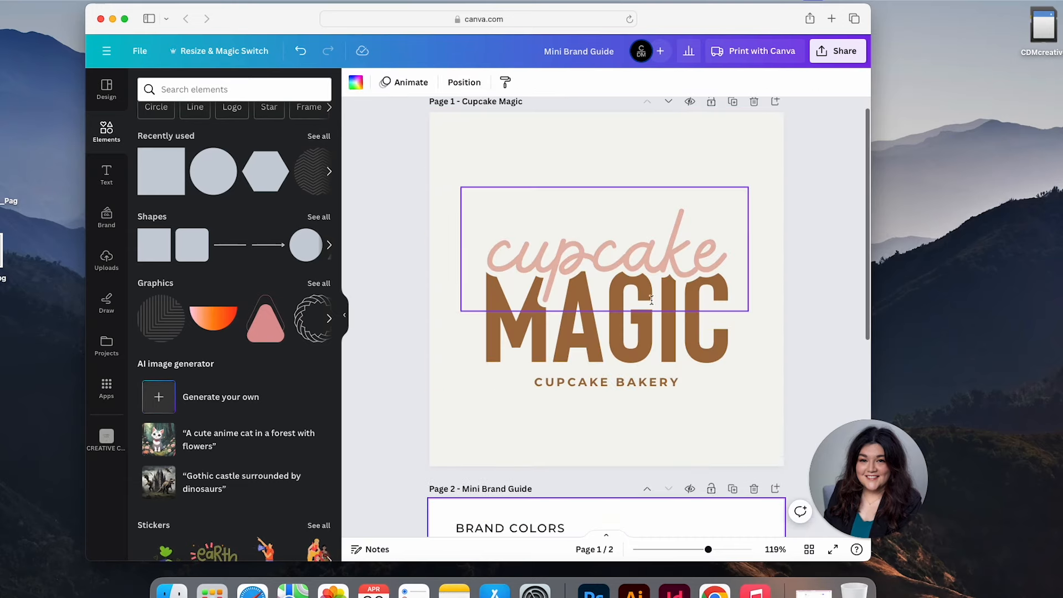
left_click(648, 268)
left_click(656, 344, "shift")
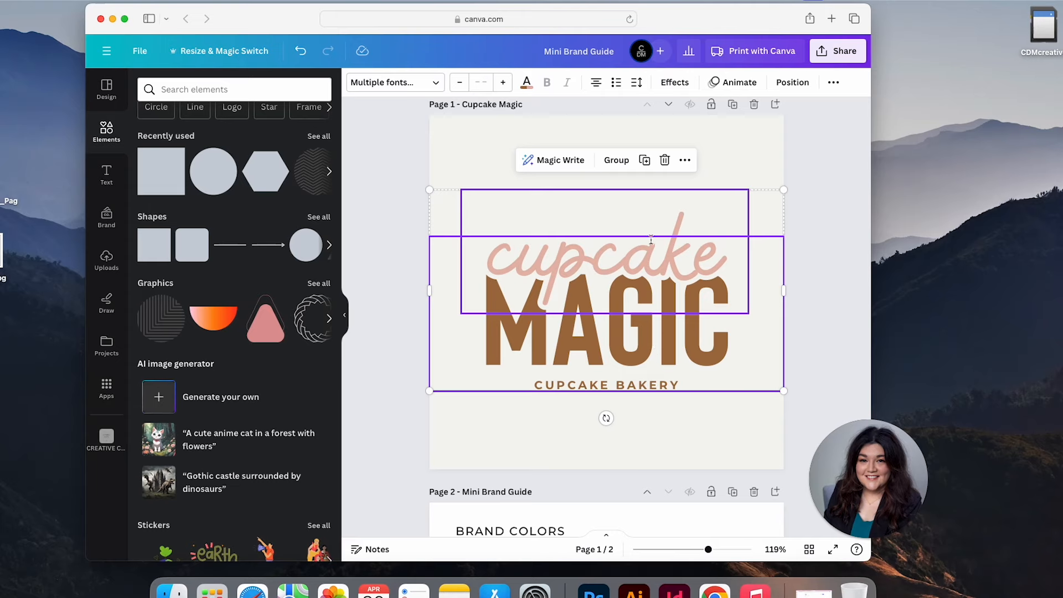
left_click(616, 160)
scroll(653, 450, "down", 3)
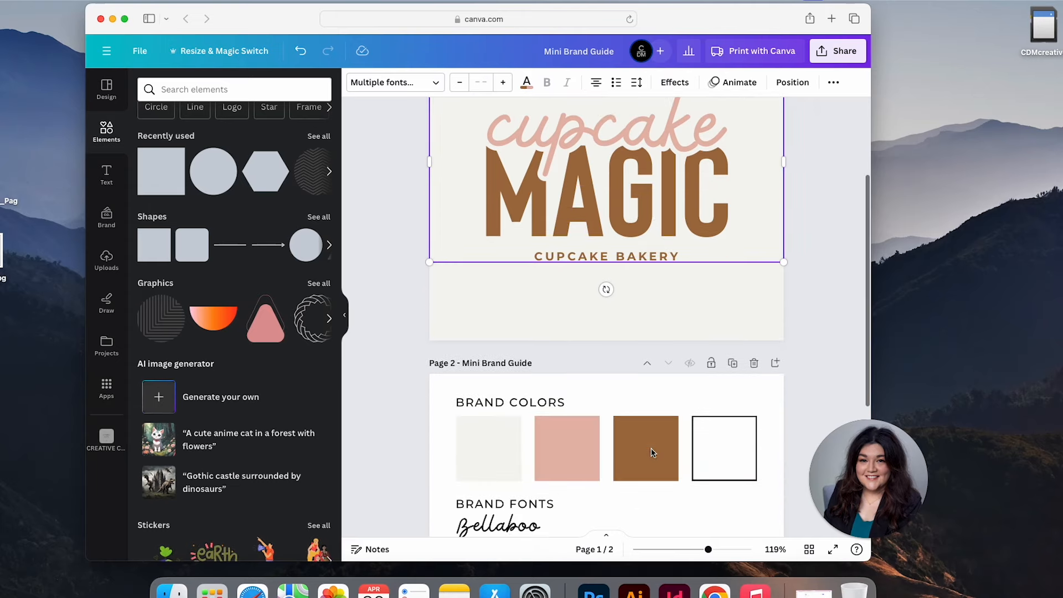
scroll(651, 453, "down", 5)
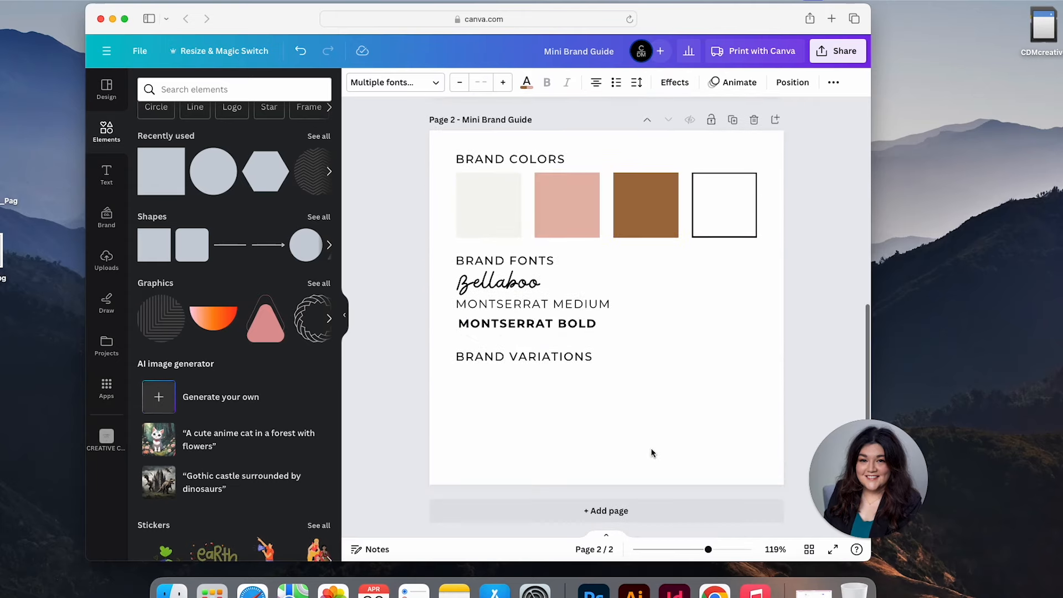
key("super+v")
left_click_drag(671, 360, 677, 440)
Step: Change the outline color of the "cupcake" text in the pasted logo to match the brand guide page's background
double_click(673, 354)
left_click(674, 82)
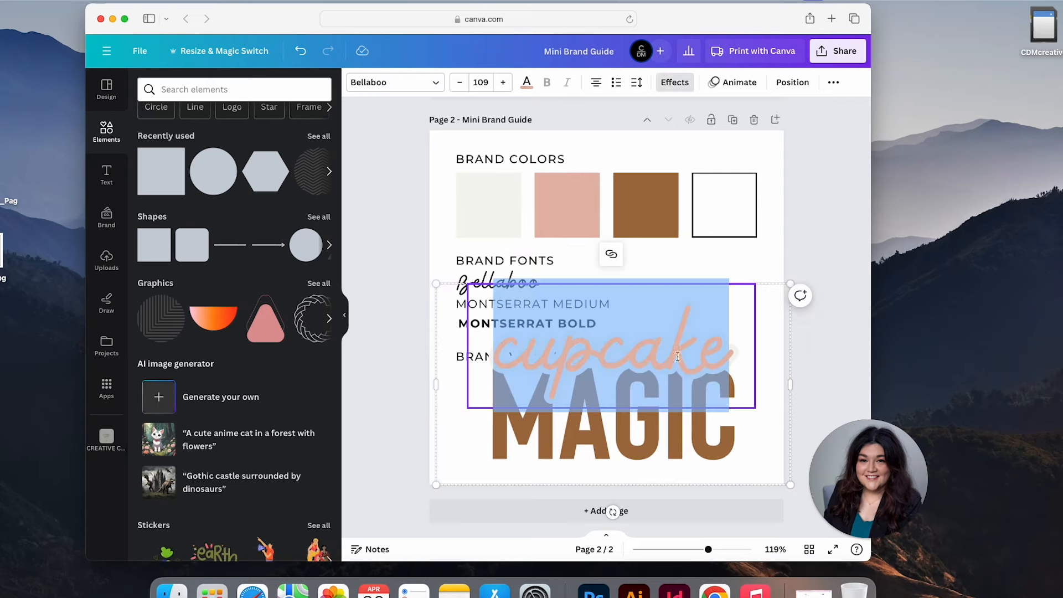
left_click(321, 337)
left_click(224, 218)
left_click(751, 440)
Step: Scale down the pasted logo to fit at the left under BRAND VARIATIONS, and move that heading slightly lower
left_click_drag(790, 484, 613, 383)
left_click_drag(576, 349, 598, 455)
left_click_drag(636, 489, 586, 462)
left_click_drag(552, 441, 530, 423)
left_click(565, 426)
left_click_drag(566, 454, 584, 464)
left_click(510, 401)
left_click_drag(524, 356, 523, 373)
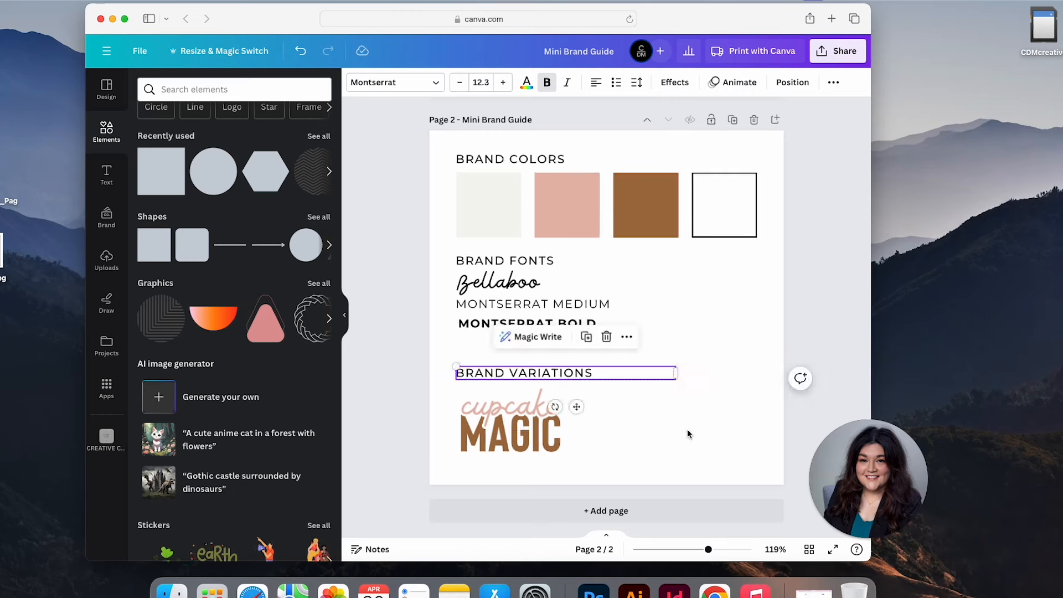
Step: Add two circles, a brand brown one beside the small logo and a brand pink one above it
left_click_drag(213, 171, 656, 409)
left_click_drag(148, 161, 641, 271)
left_click(414, 82)
left_click(284, 153)
Step: Duplicate the small logo and place the copy on the pink circle
left_click(545, 431)
key("super+d")
left_click_drag(554, 419, 705, 276)
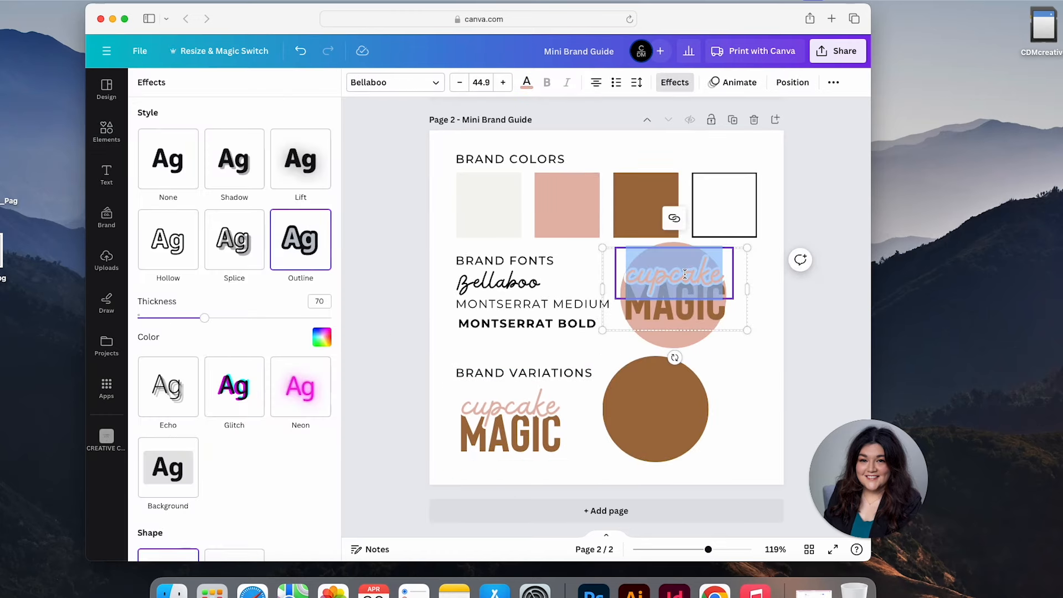
Step: Give the "cupcake" text on the pink circle a matching pink outline and a white fill
left_click(322, 336)
left_click(252, 162)
left_click(527, 82)
left_click(285, 155)
left_click(758, 402)
Step: Shrink the pink circle and its logo so the logo sits centered inside, and shift the brown circle down slightly
left_click(720, 310)
left_click_drag(746, 330, 736, 325)
left_click_drag(766, 268, 681, 318)
left_click_drag(674, 295, 701, 322)
mouse_move(763, 269)
left_mouse_down()
mouse_move(744, 281)
mouse_move(752, 276)
left_mouse_up()
left_click_drag(656, 408, 659, 417)
Step: Copy the small logo onto the brown circle and color its "MAGIC" text white
left_click(510, 410)
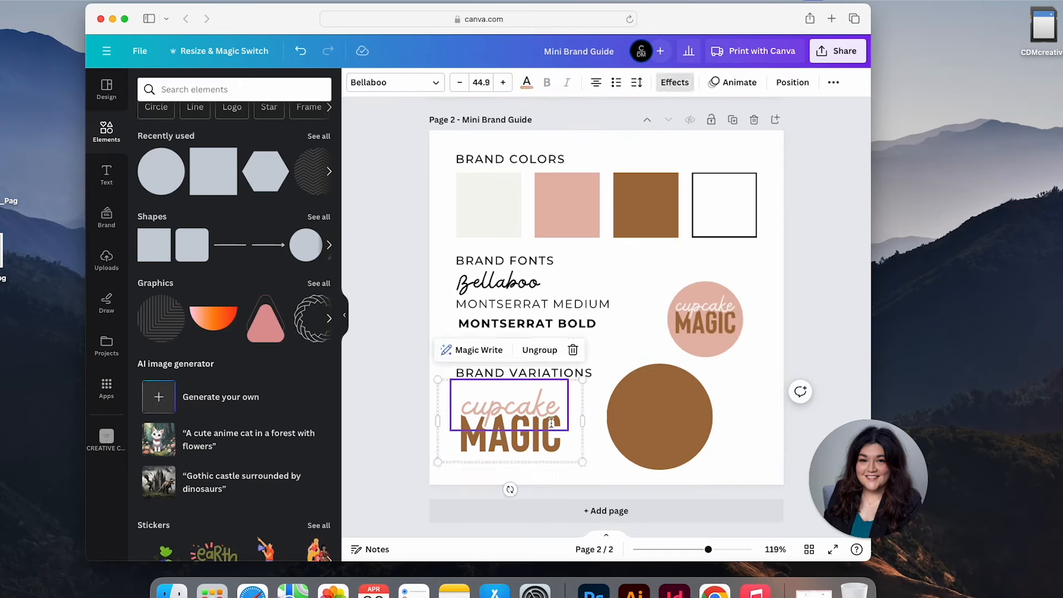
left_click_drag(510, 410, 656, 403)
double_click(656, 429)
left_click(526, 82)
left_click(285, 155)
left_click(626, 352)
Step: Change the outline color of the "cupcake" text on the brown circle to the matching brown
double_click(684, 396)
left_click(675, 82)
left_click(321, 336)
left_click(225, 162)
left_click(625, 351)
Step: Scale down the brown circle and its logo copy so the logo sits centered inside the circle
left_click(664, 415)
left_click_drag(728, 374, 656, 396)
left_click(664, 372)
left_click_drag(715, 364, 687, 390)
left_click_drag(664, 421, 647, 421)
Step: Group the pink circle with its logo and line up both circular badges at equal size beside the plain logo under BRAND VARIATIONS
left_click_drag(717, 350, 726, 429)
left_click(702, 315, "shift")
left_click(677, 254)
left_click_drag(686, 392, 677, 384)
double_click(626, 413)
left_click_drag(582, 388, 577, 384)
left_click(720, 378)
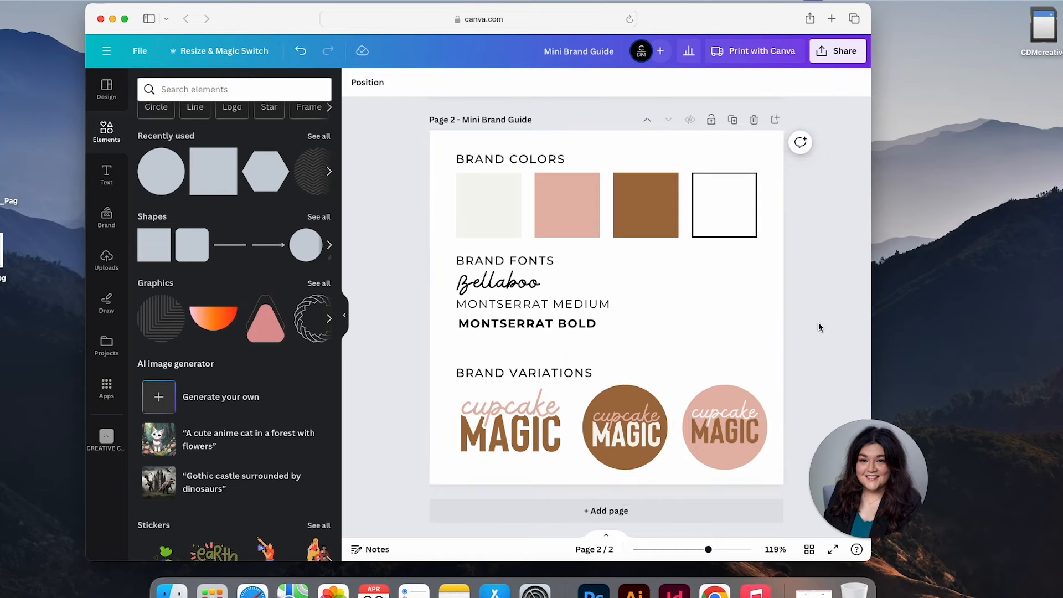
Step: Move the BRAND FONTS heading and its three font lines down slightly together
left_click_drag(441, 259, 517, 357)
left_click_drag(529, 305, 529, 315)
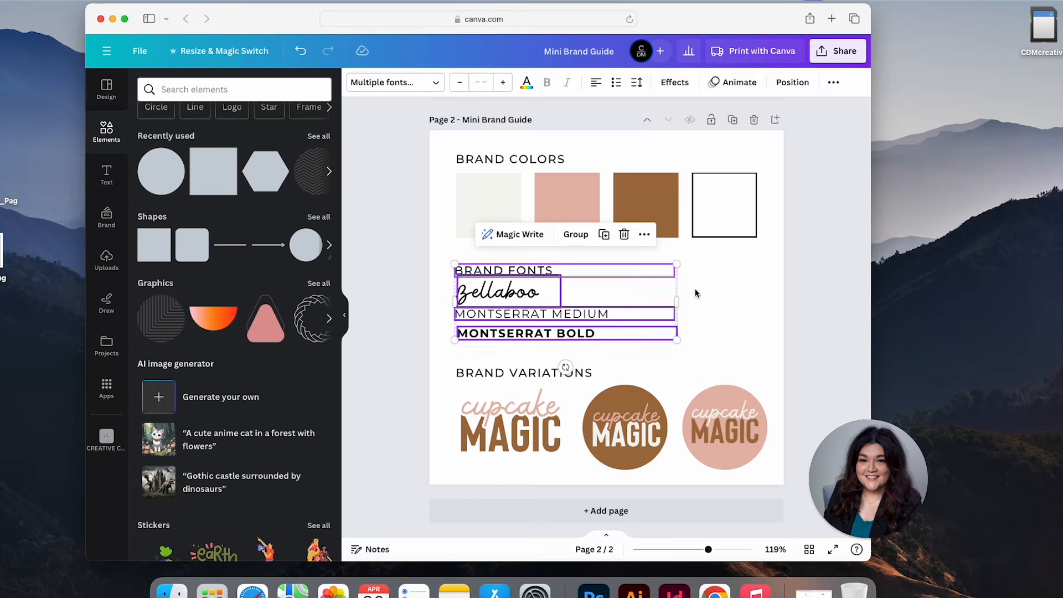
Step: Deselect the font texts and review the mini brand guide page against the main Cupcake Magic logo page
left_click(719, 302)
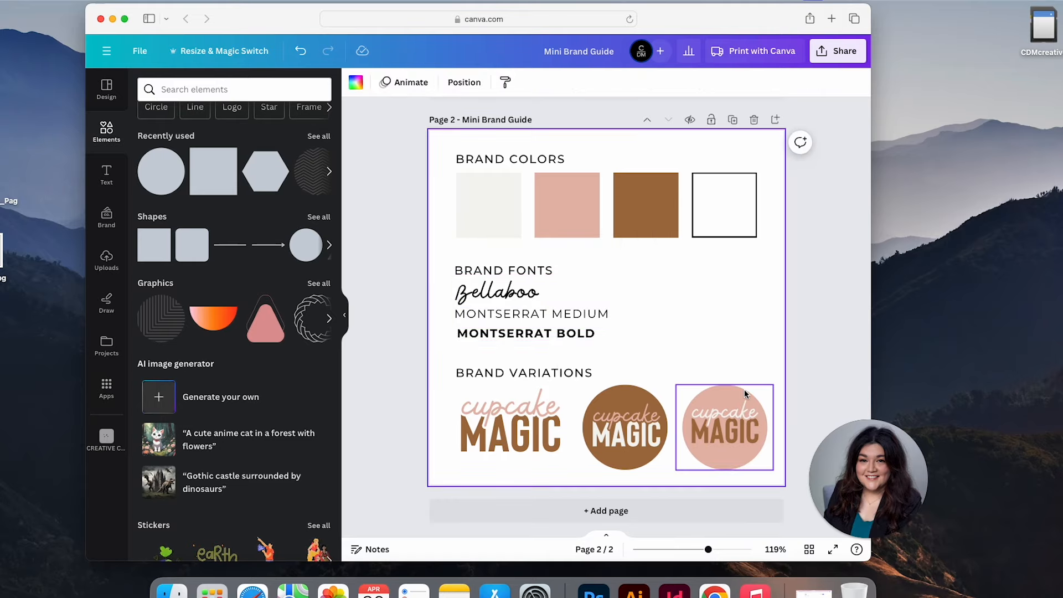
scroll(799, 292, "up", 3)
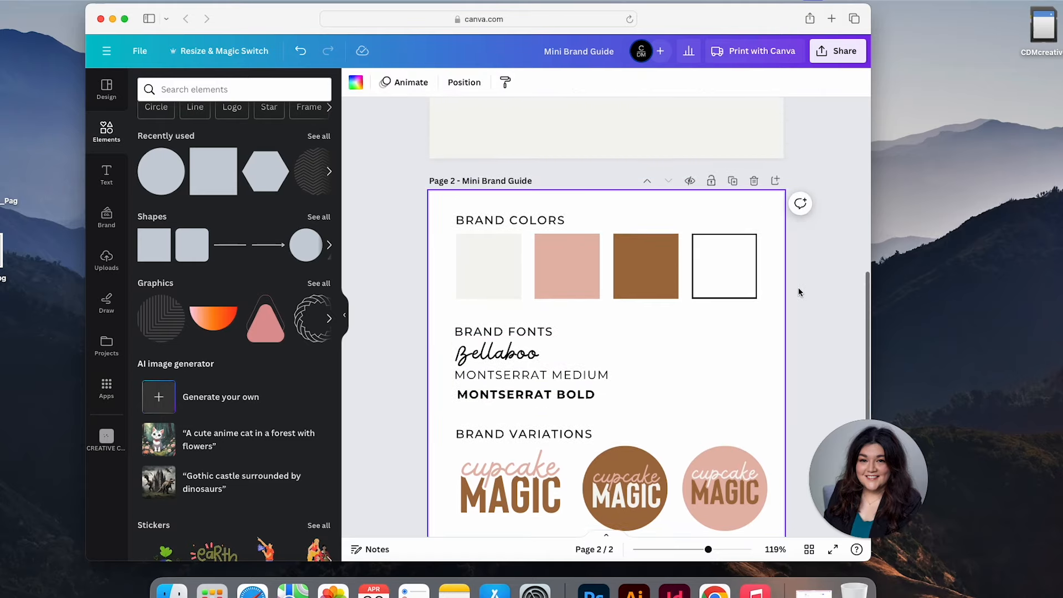
scroll(799, 292, "up", 8)
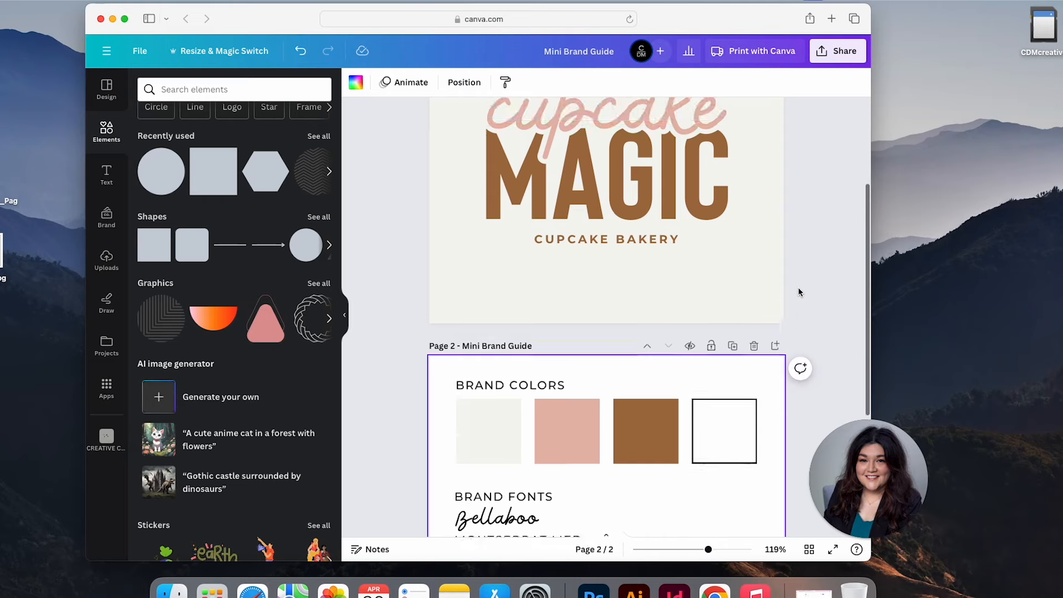
scroll(800, 292, "down", 9)
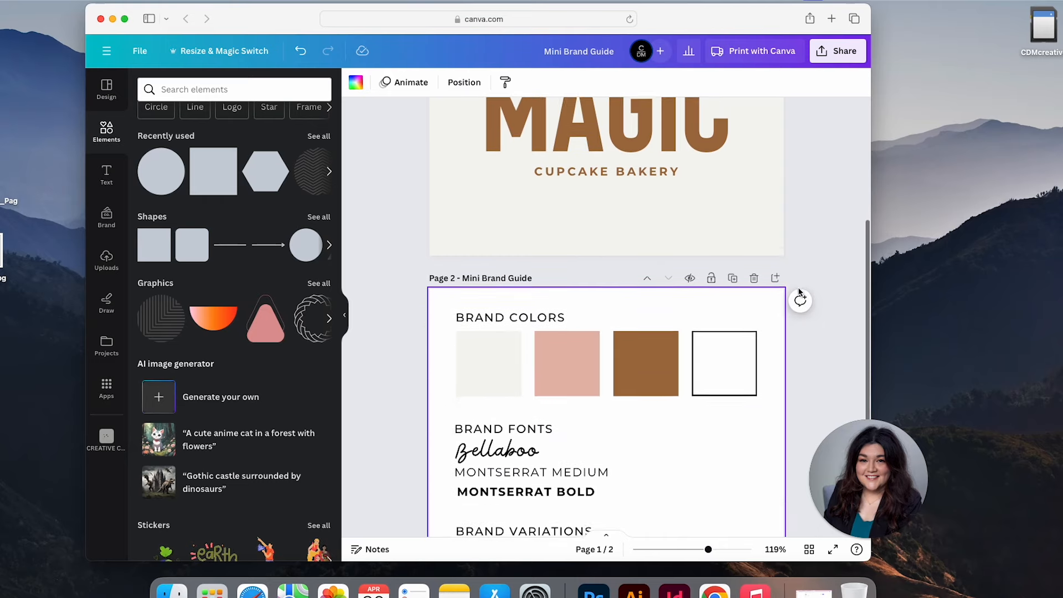
scroll(800, 292, "down", 2)
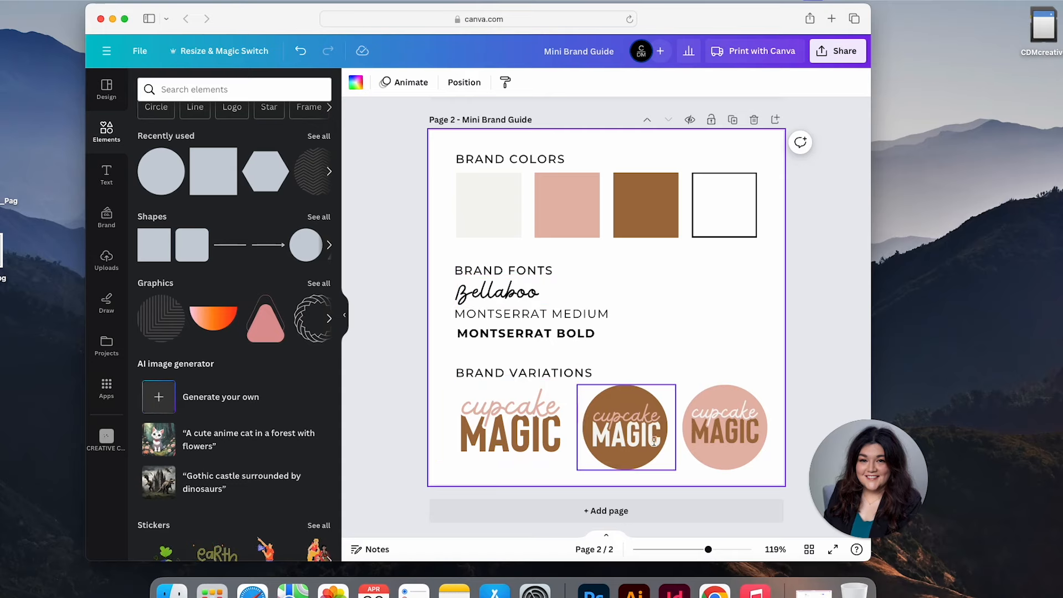
scroll(609, 393, "up", 8)
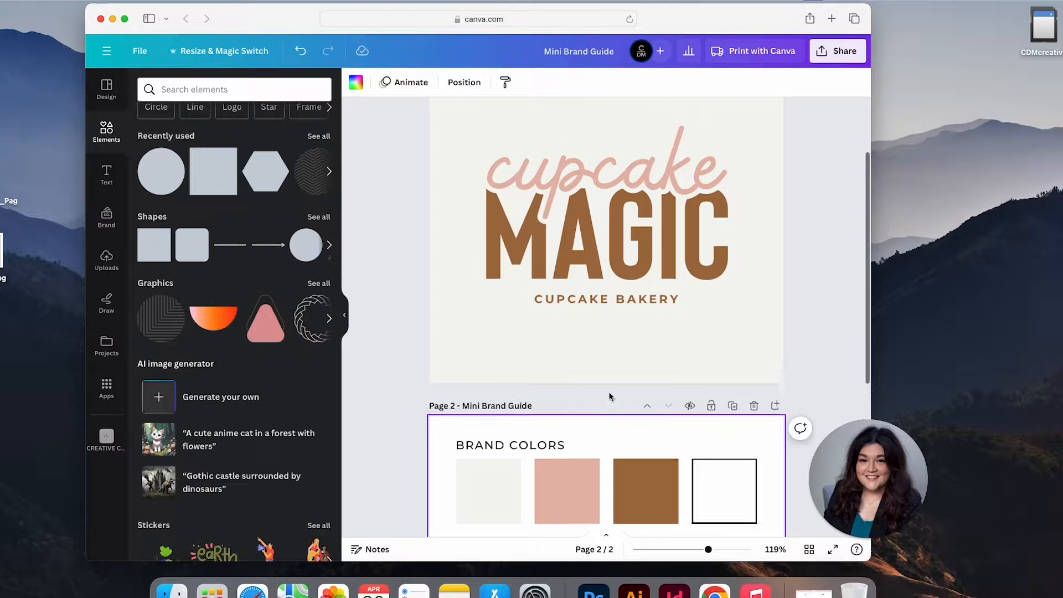